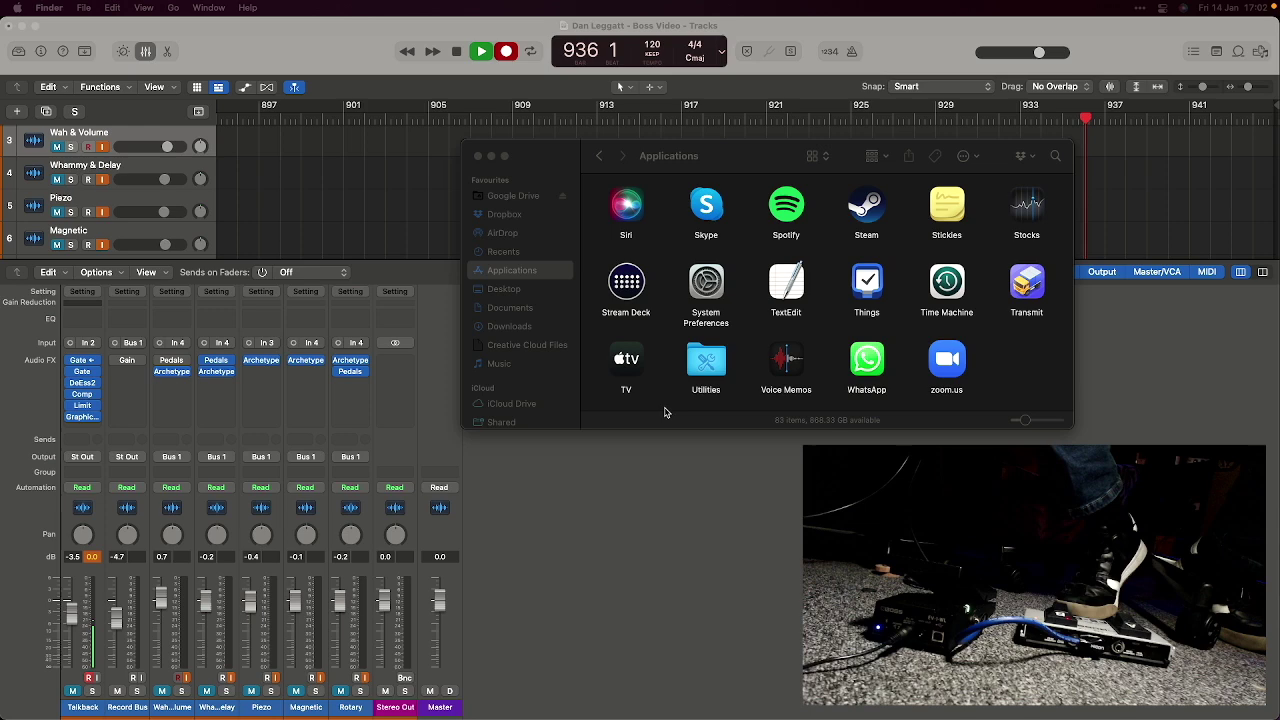
- Open the Utilities folder in Finder and launch Audio MIDI Setup
left_click(705, 373)
double_click(705, 373)
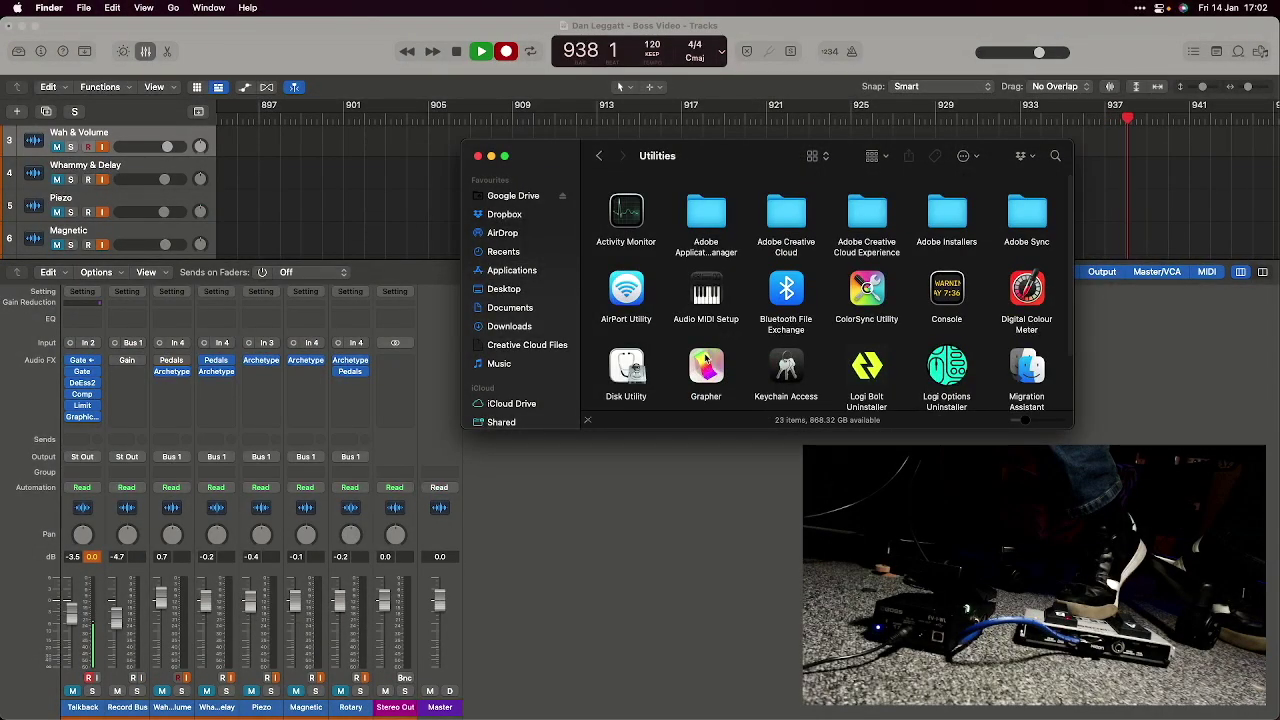
double_click(706, 293)
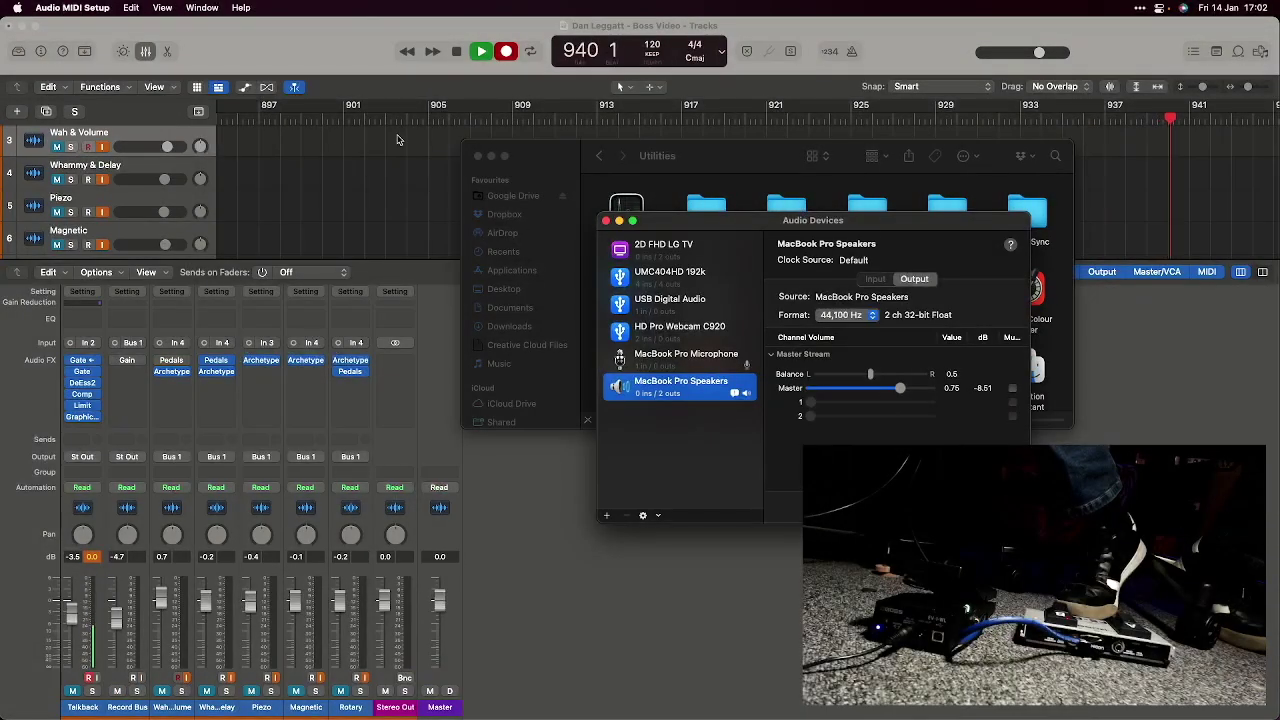
- Show MIDI Studio and connect the EV-1-WL pedal through the Bluetooth MIDI configuration
left_click(202, 8)
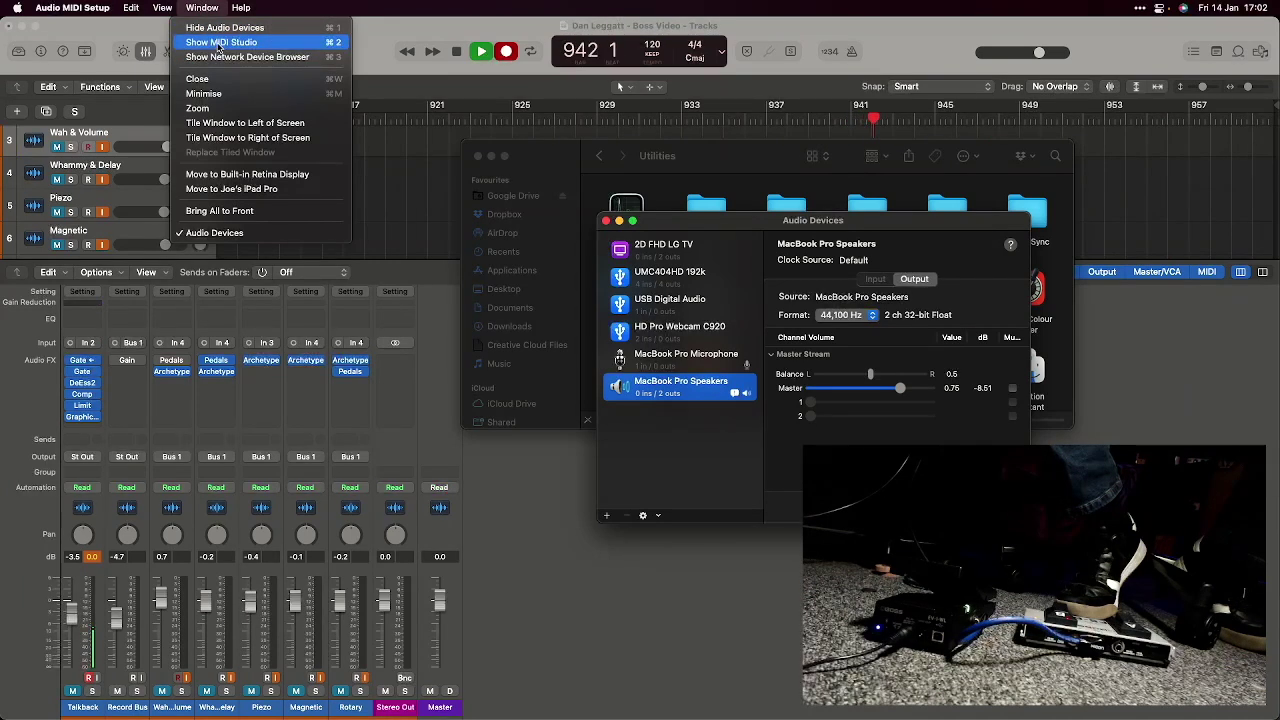
left_click(218, 43)
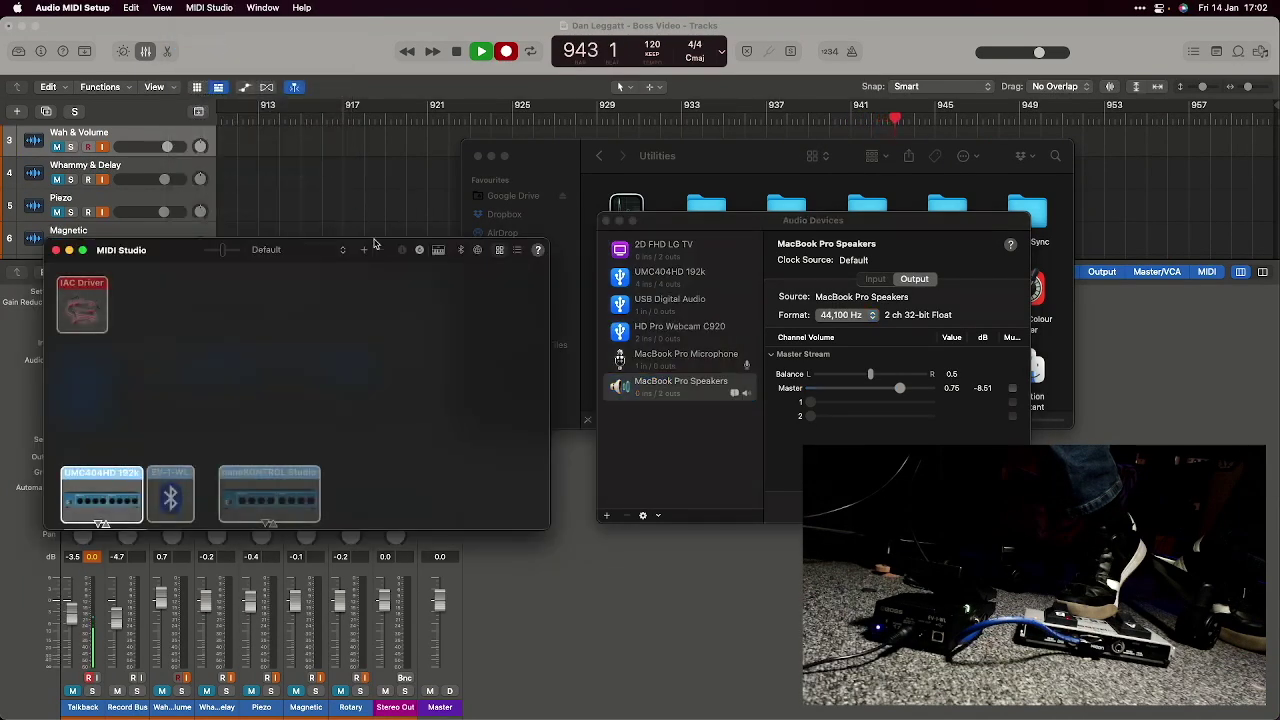
left_click(459, 251)
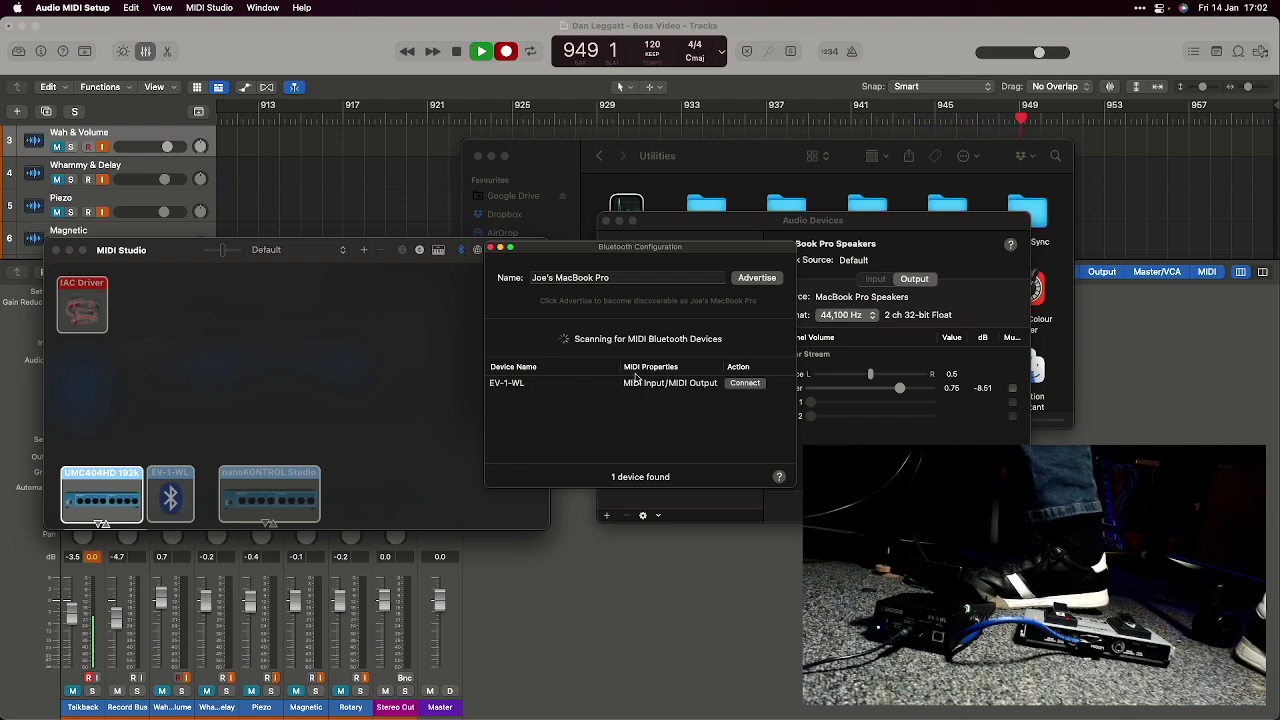
left_click(745, 384)
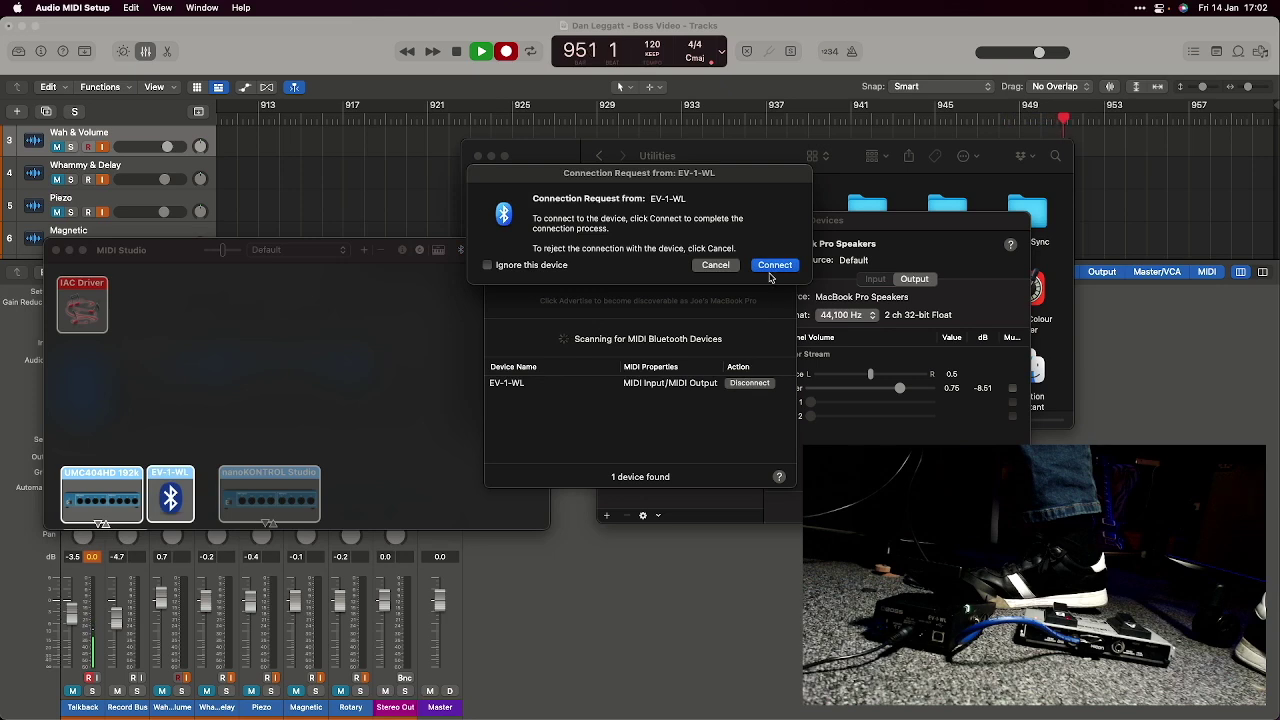
left_click(772, 266)
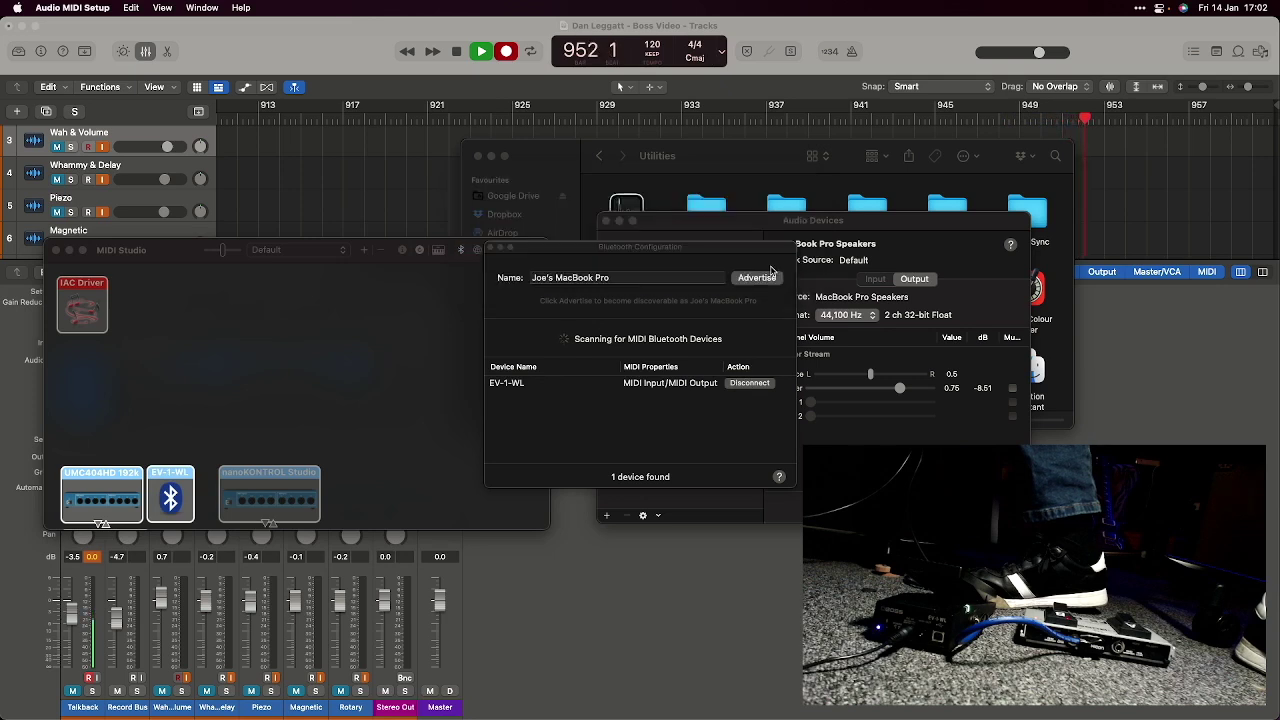
left_click(666, 401)
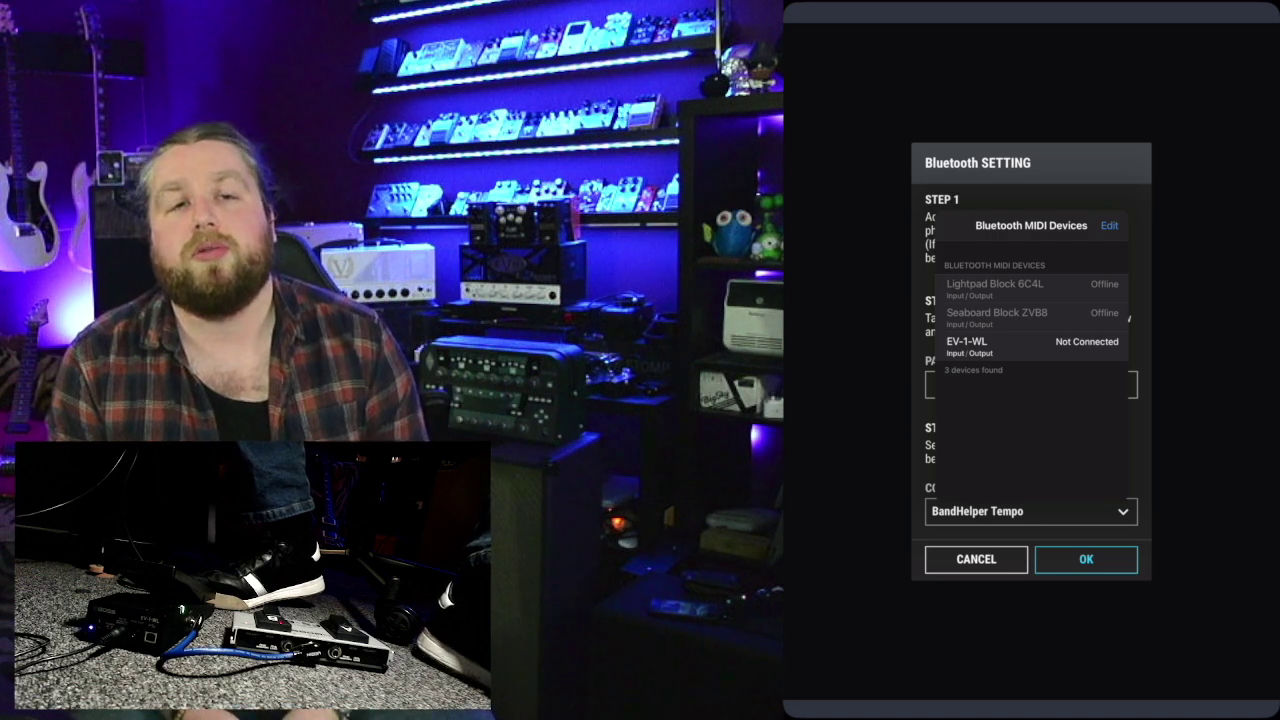
- Pair the EV-1-WL pedal over Bluetooth from the BOSS app's Bluetooth MIDI Devices list
left_click(1030, 346)
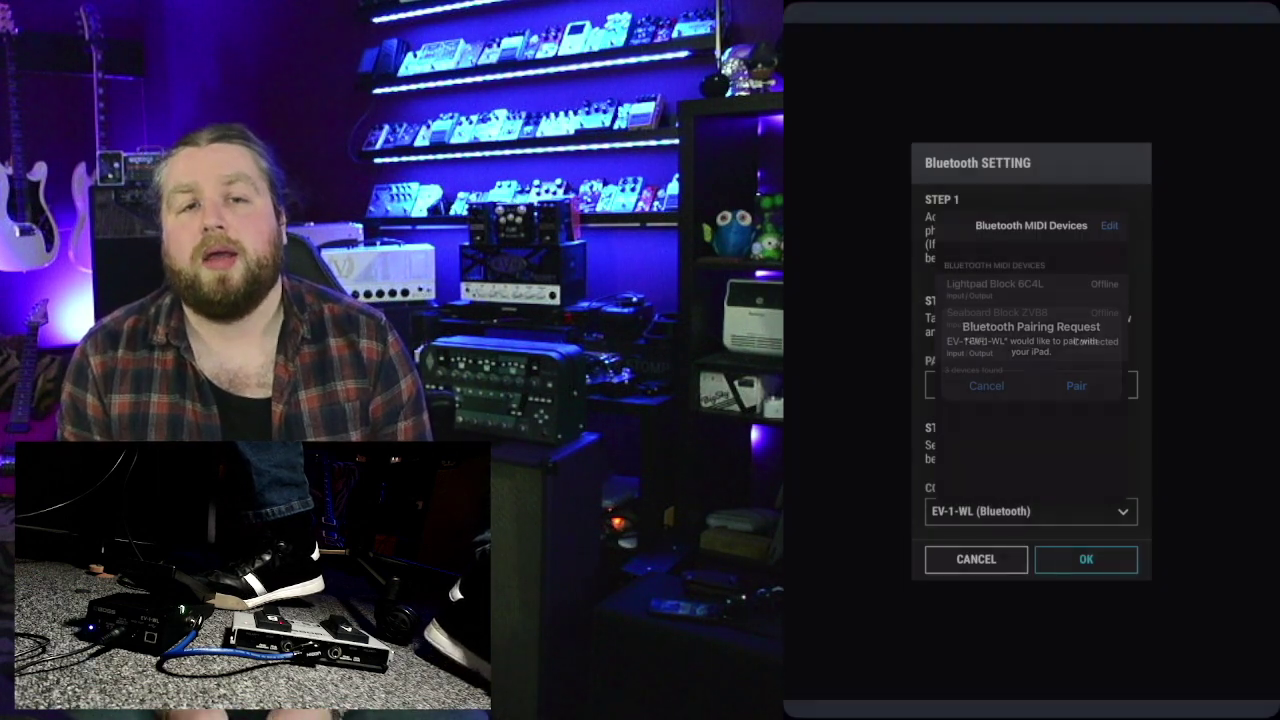
left_click(1076, 385)
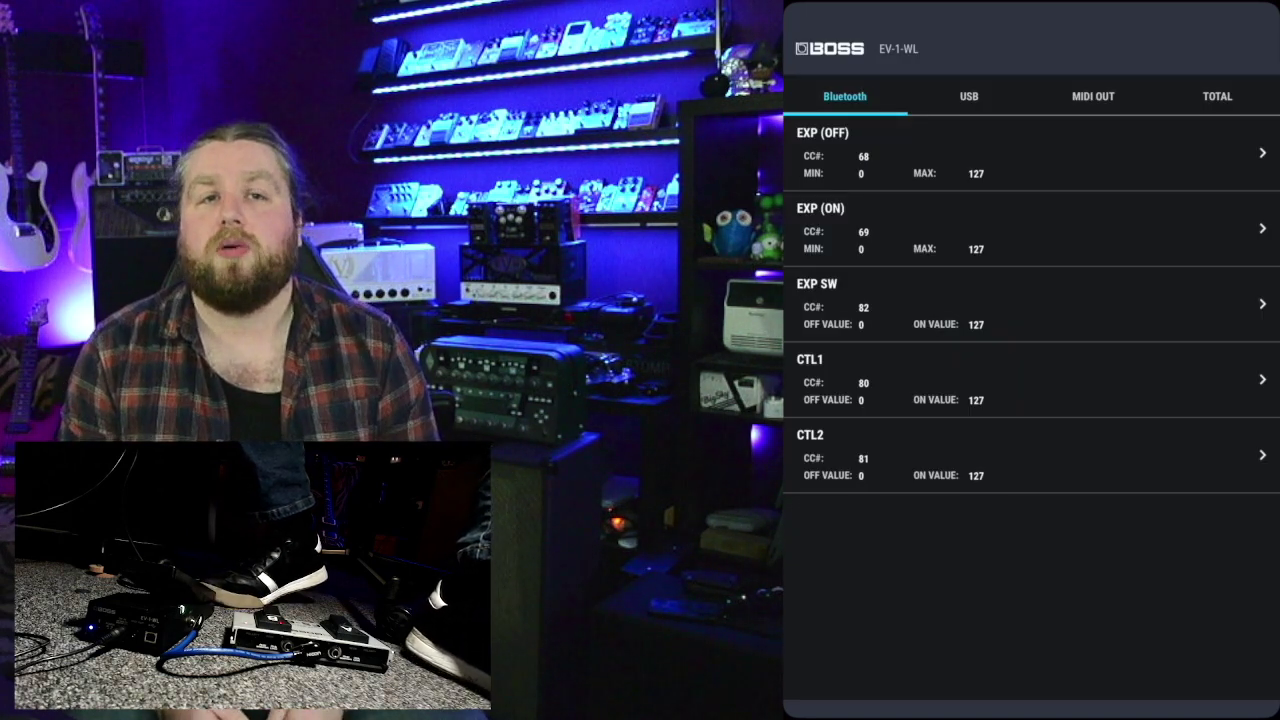
- Review the pedal's USB, MIDI OUT and TOTAL settings pages
left_click(969, 96)
left_click(1093, 96)
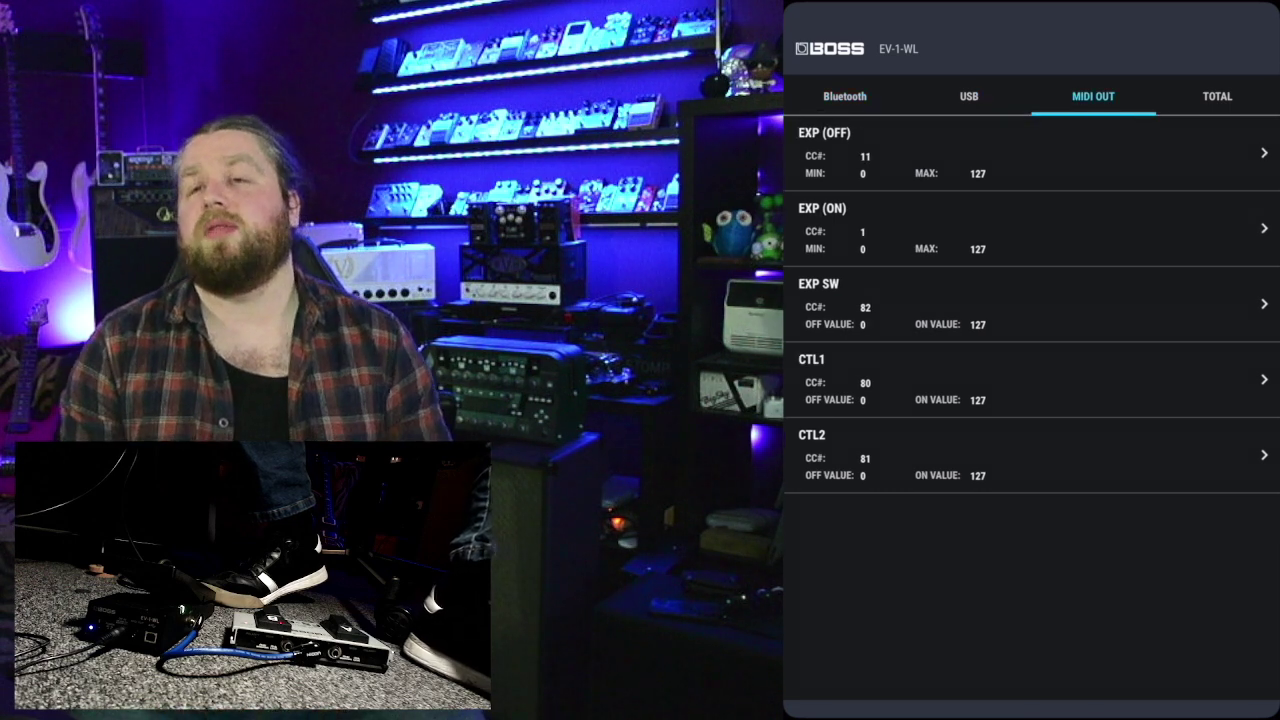
left_click(1217, 96)
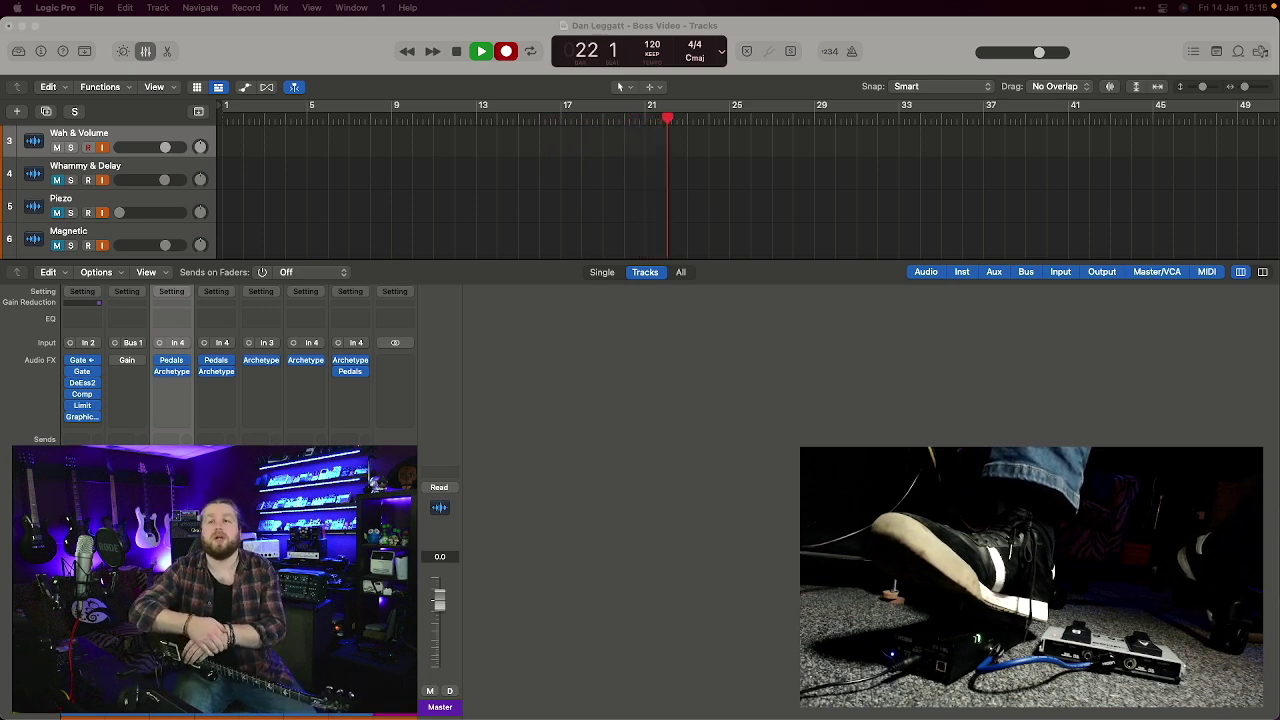
- Open the Pedals insert on the Wah & Volume channel strip to show its Pedalboard
left_click(171, 361)
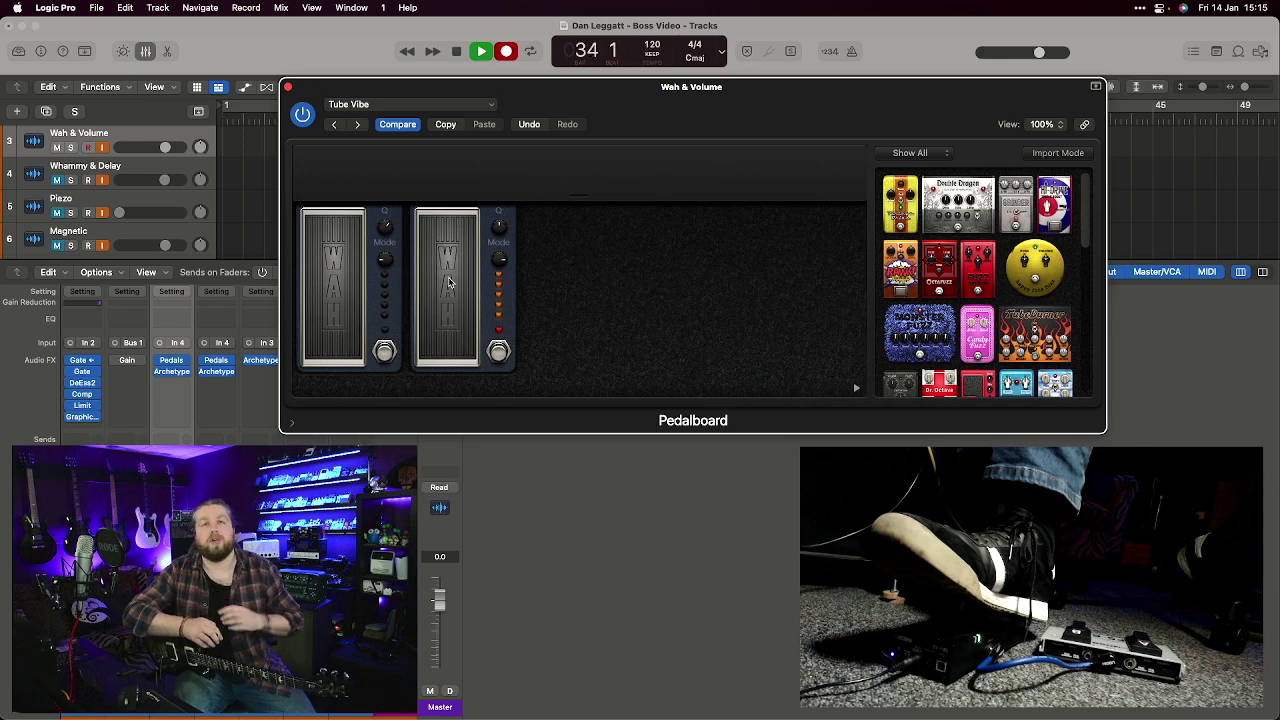
- Learn EV-1-WL CC 68 to Pedal Position and name the assignment 'Volume Position'
key("super+l")
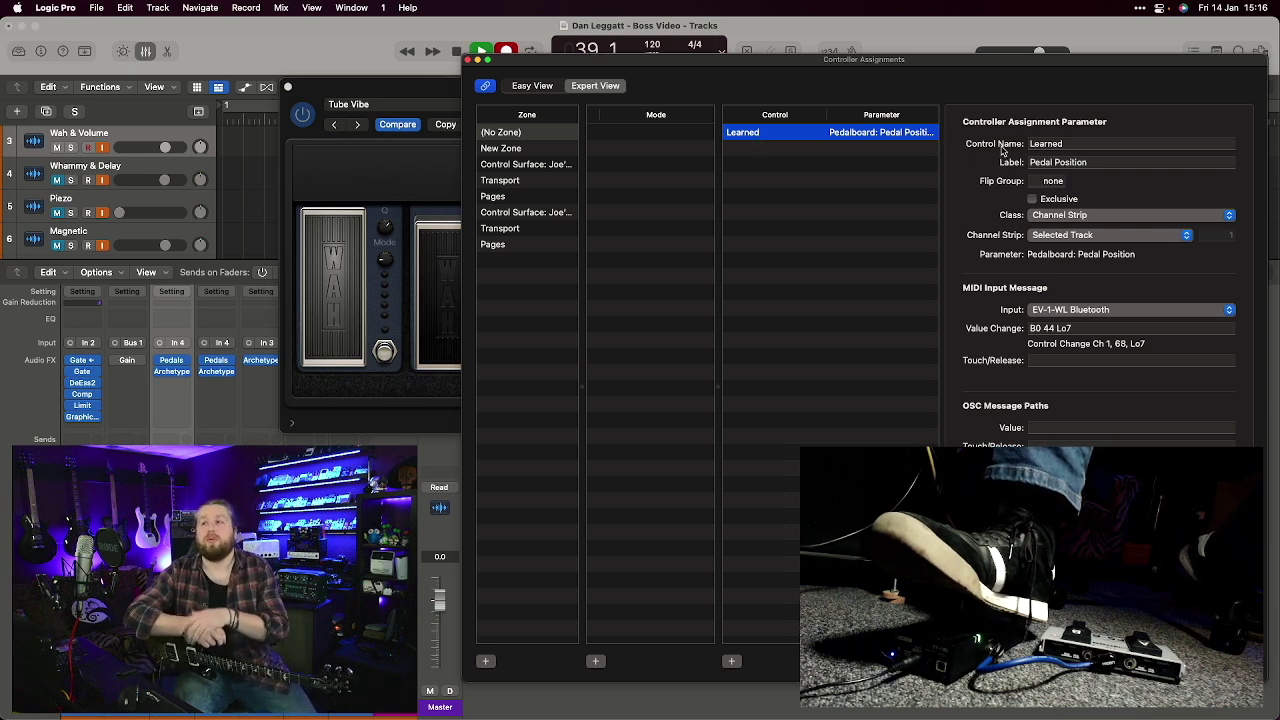
left_click(1068, 143)
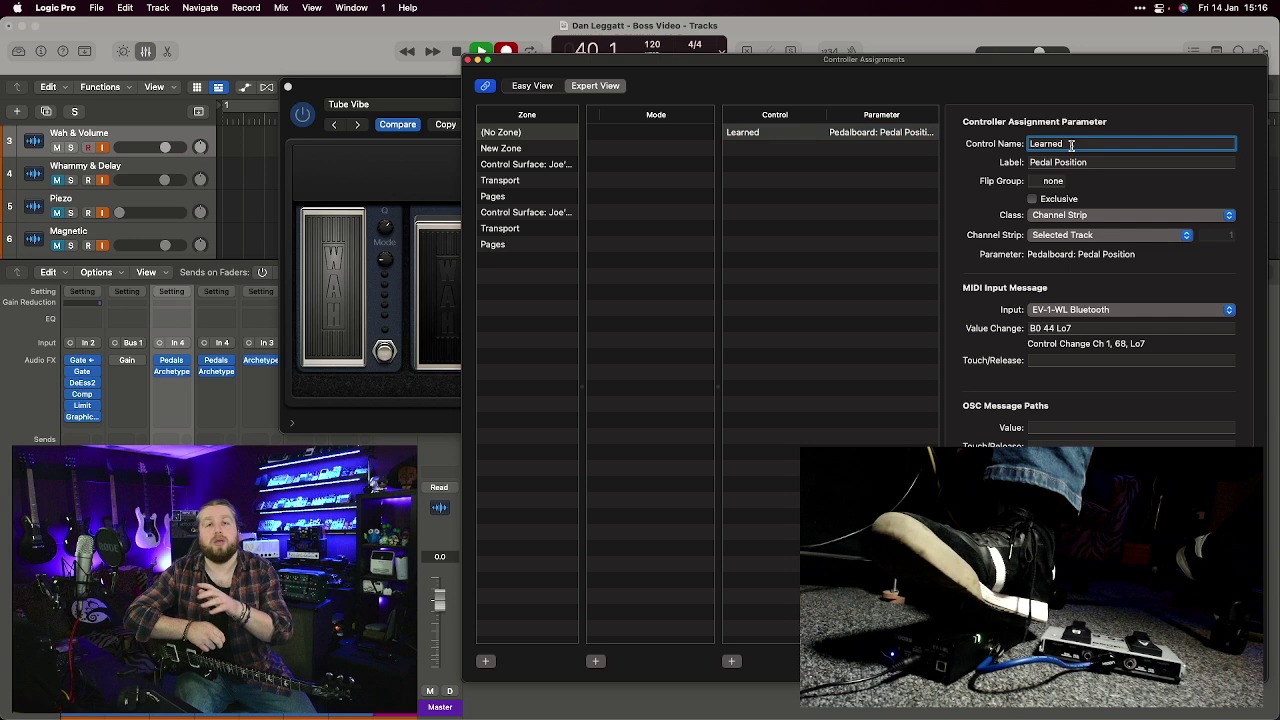
double_click(1071, 144)
type("Vo")
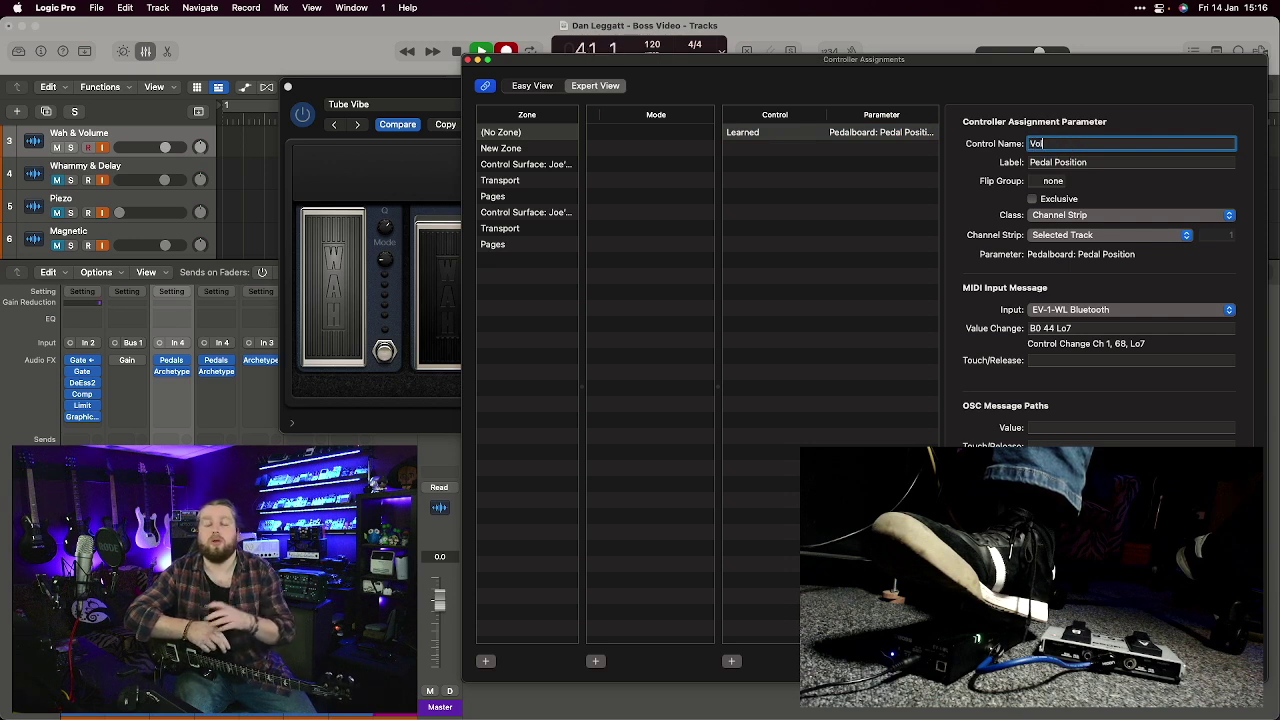
type("lume Positi")
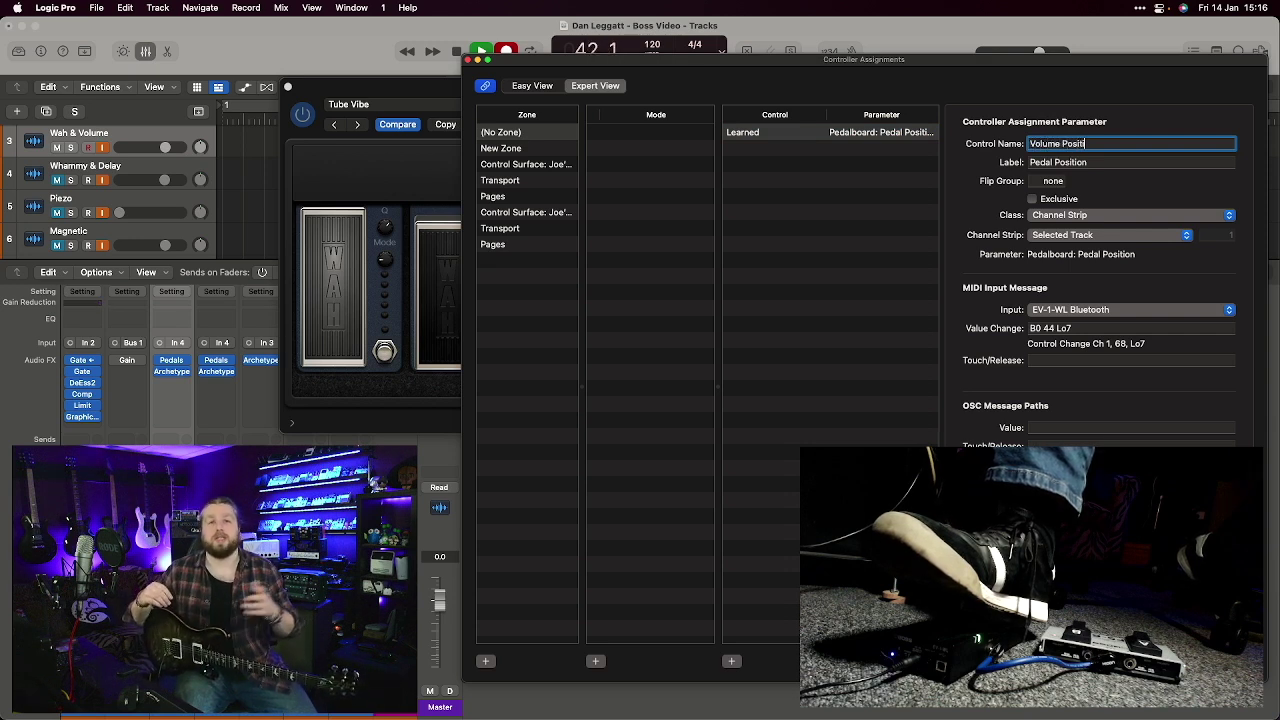
type("on")
key("Return")
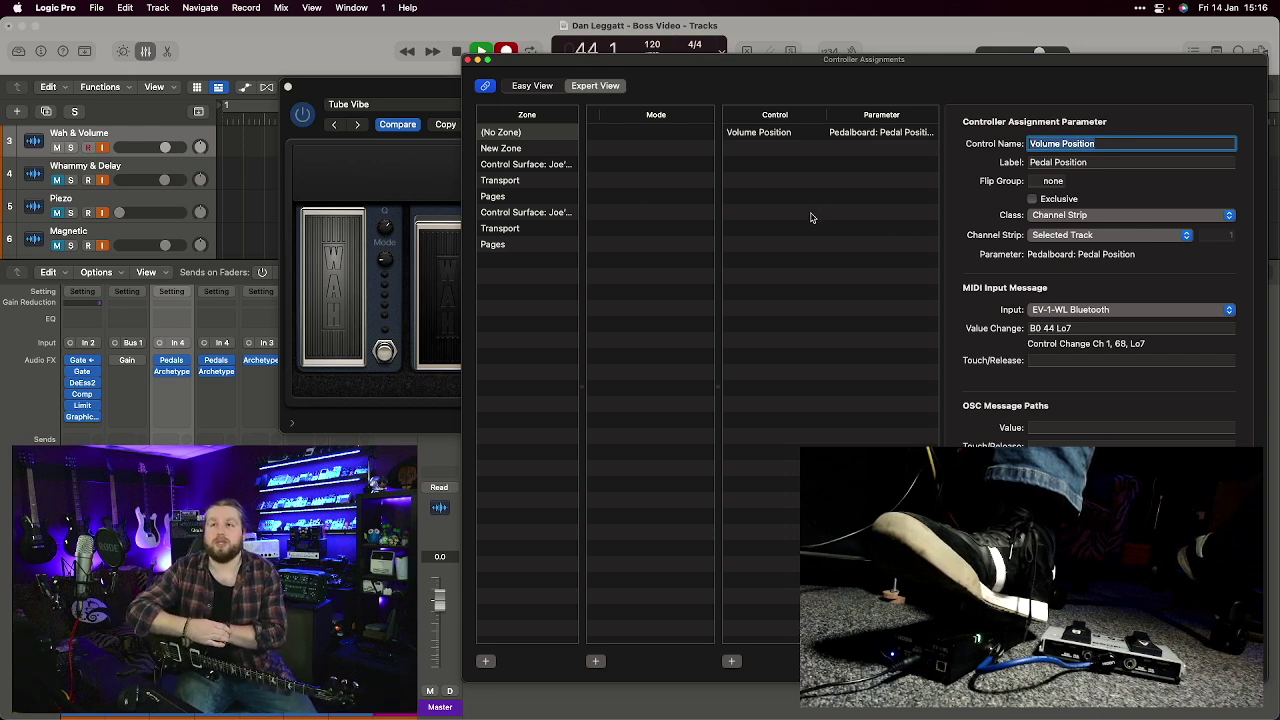
left_click(366, 88)
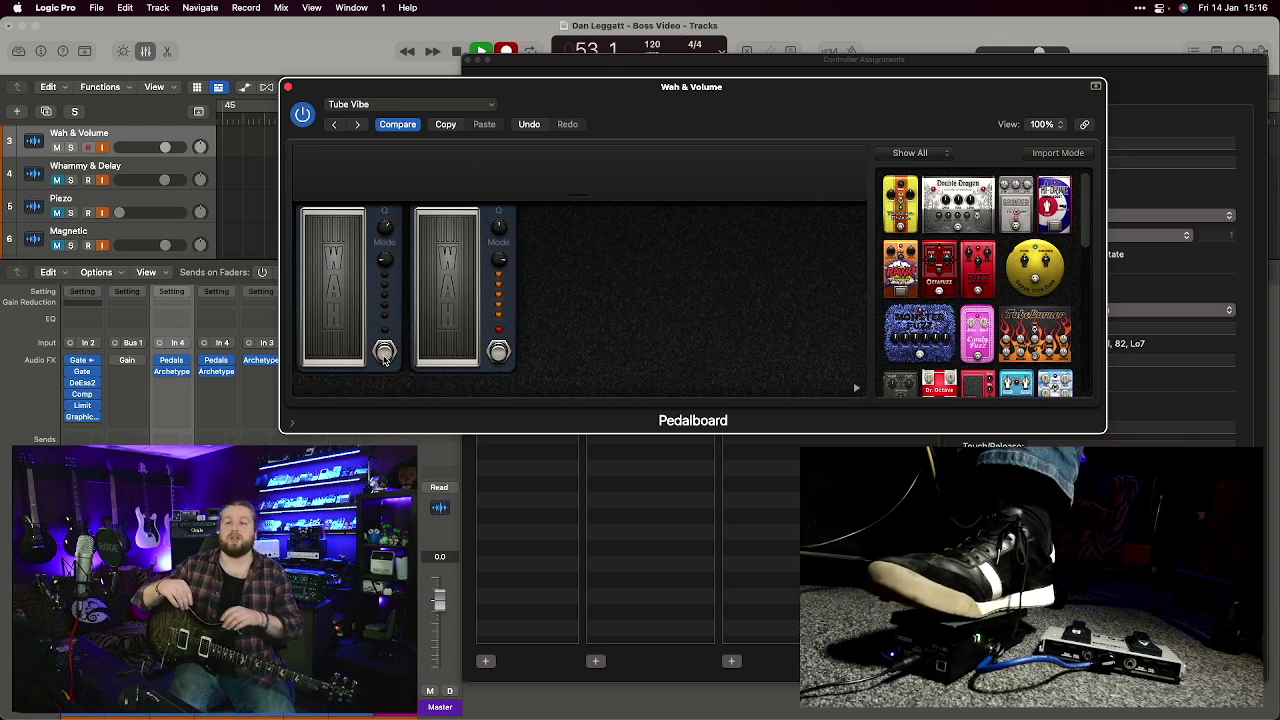
- Learn EV-1-WL CC 69 to the wah's Pedal Position and check Controller Assignments
key("alt+k")
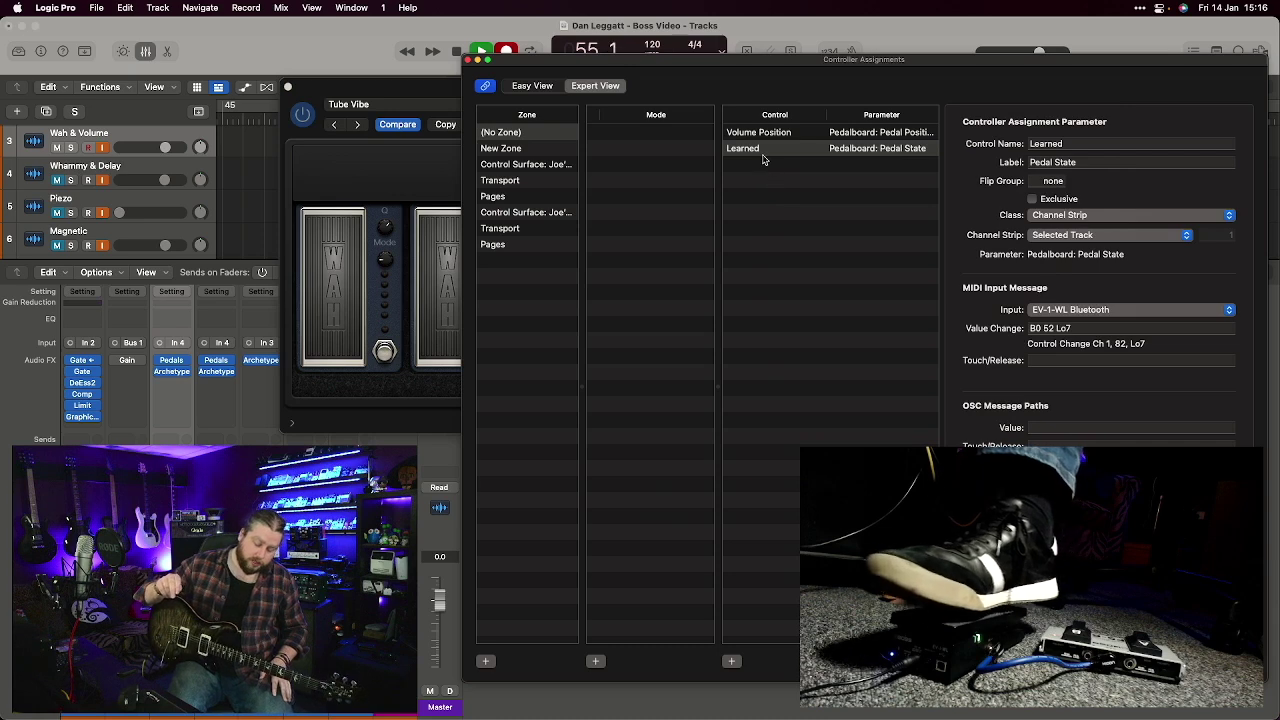
left_click(330, 298)
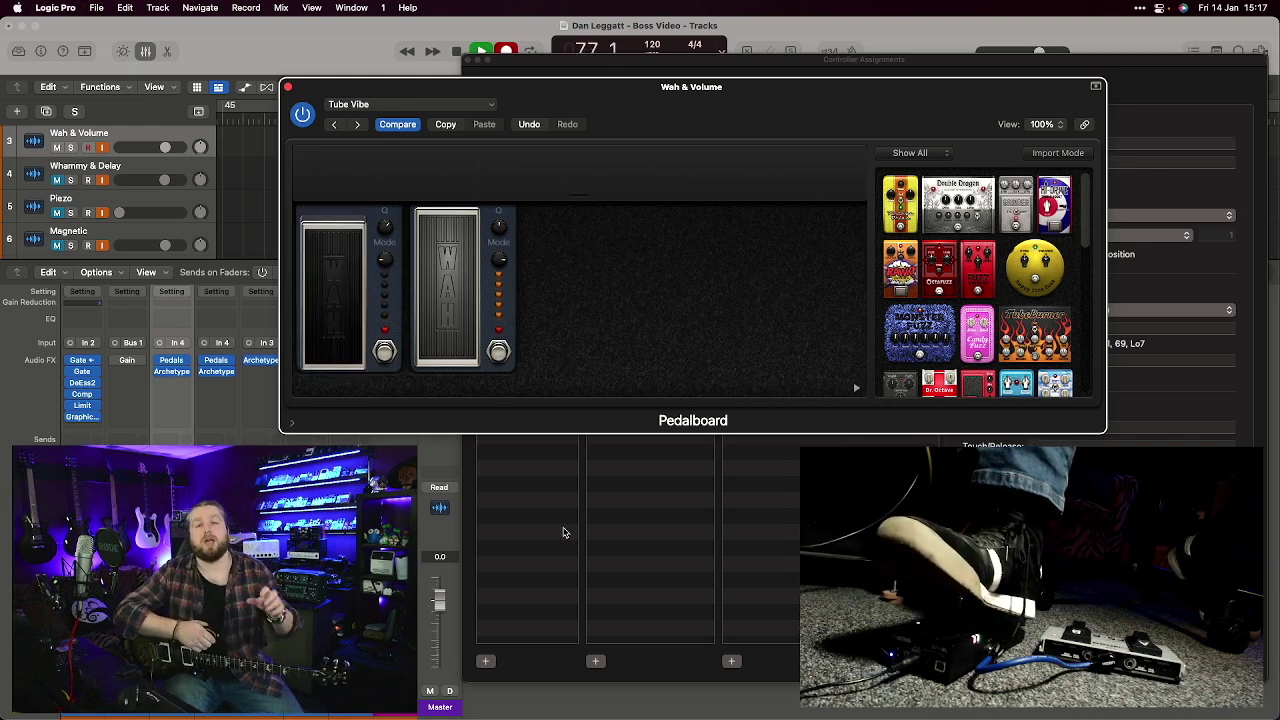
left_click(687, 562)
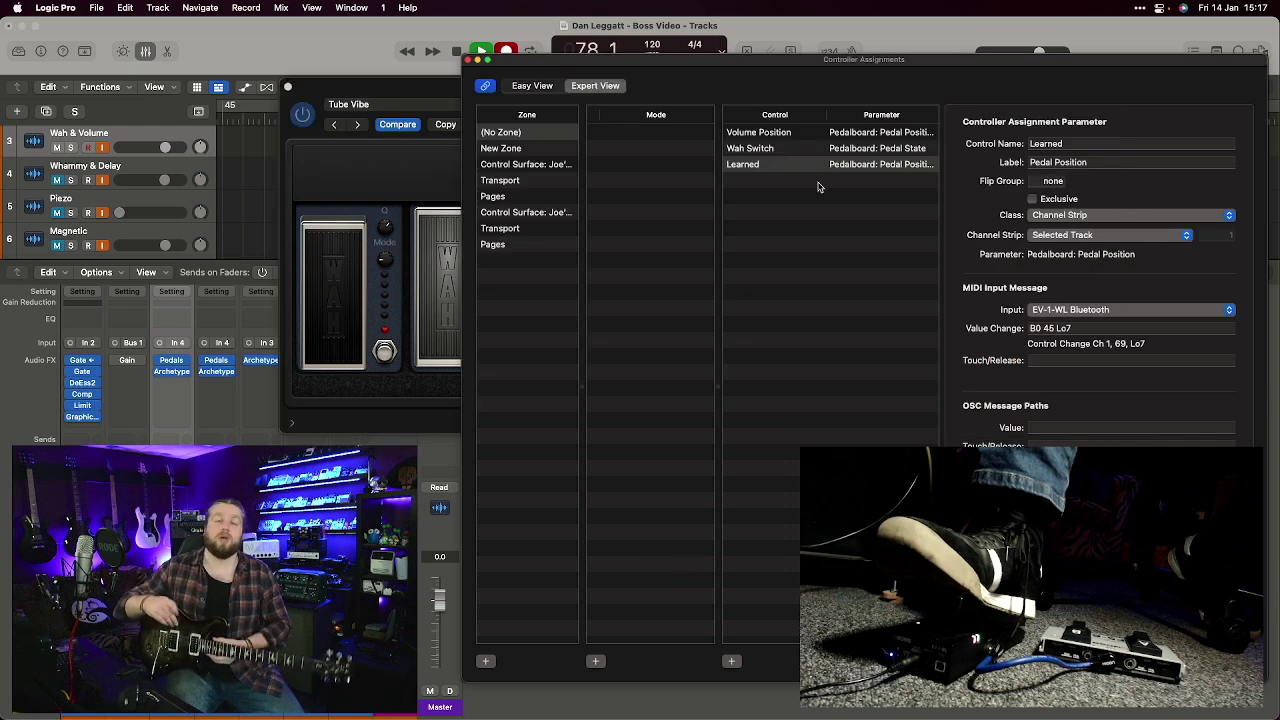
- Rename the learned wah assignment to 'Wah Position' and return to the Pedalboard
left_click(1081, 144)
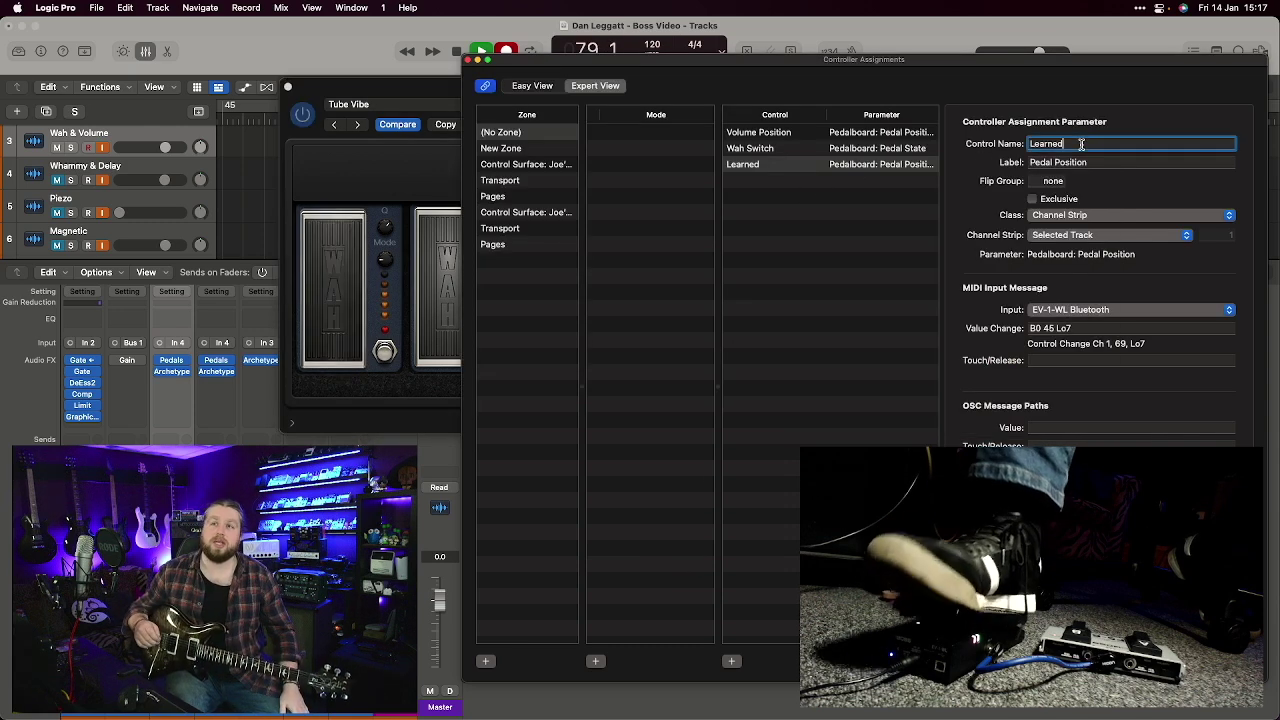
key("super+a")
type("Wah")
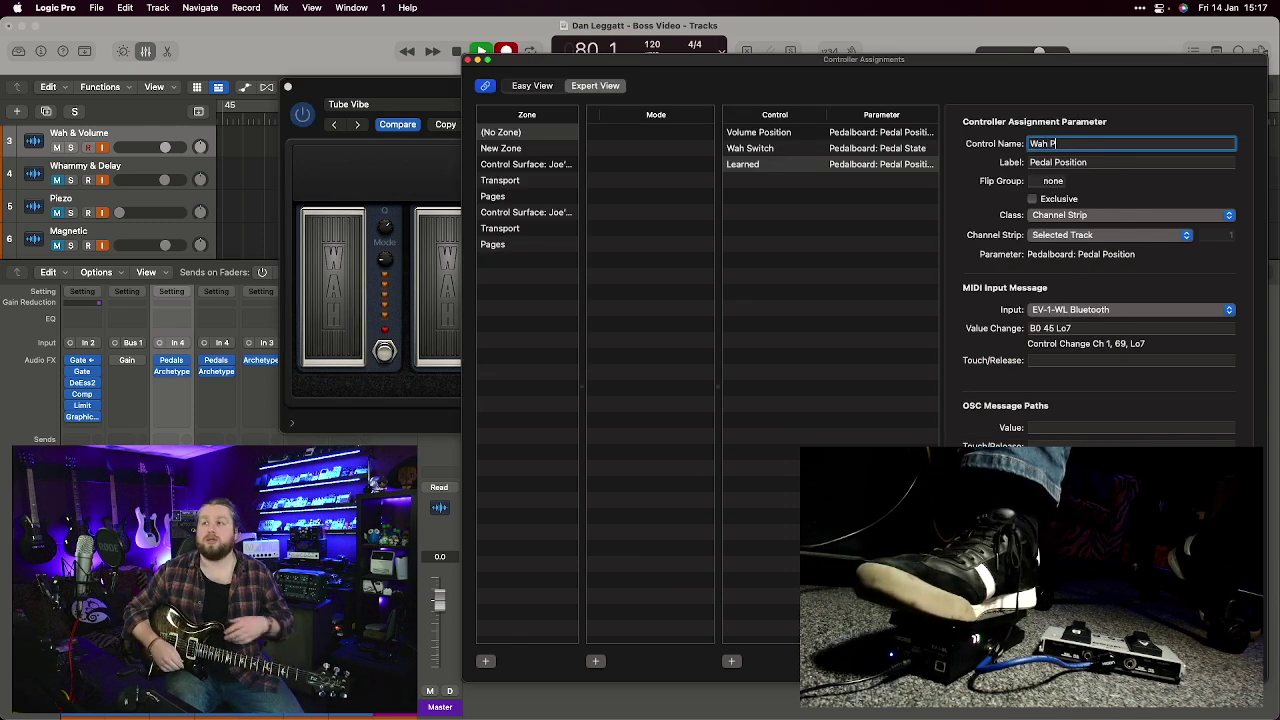
key("Return")
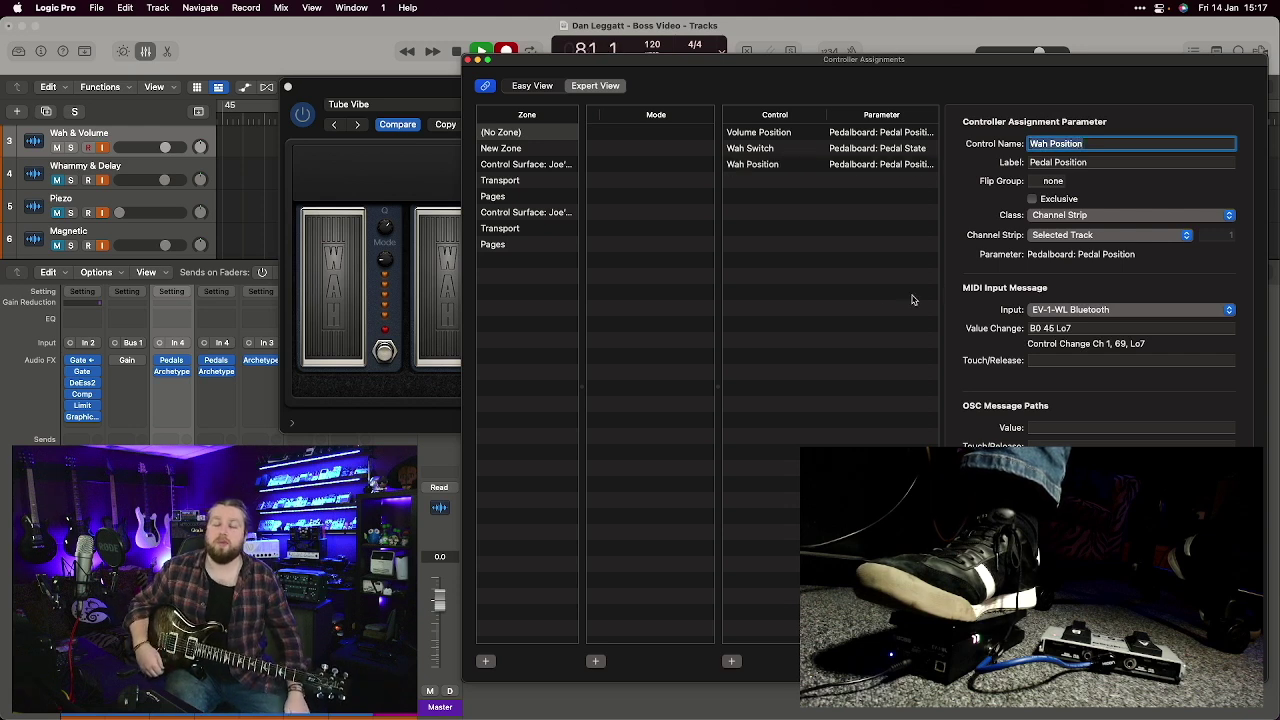
left_click(383, 97)
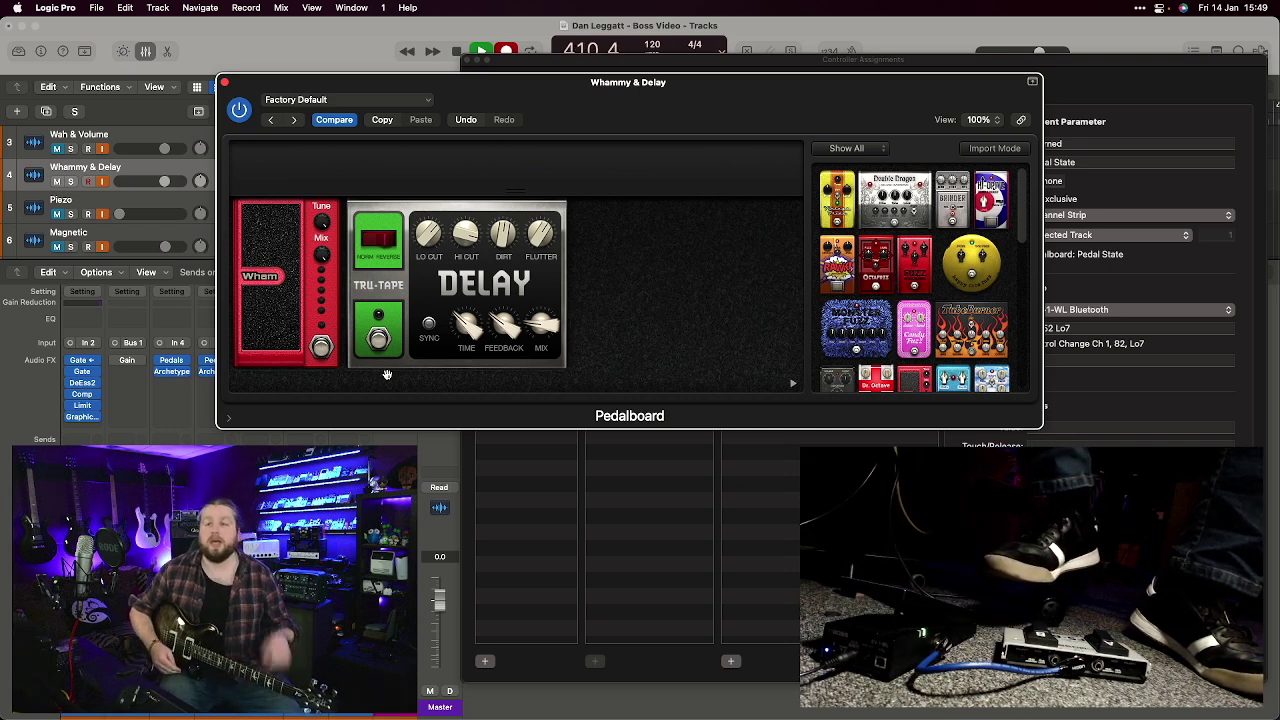
- Switch on the Tru-Tape Delay in the Whammy & Delay Pedalboard
left_click(380, 340)
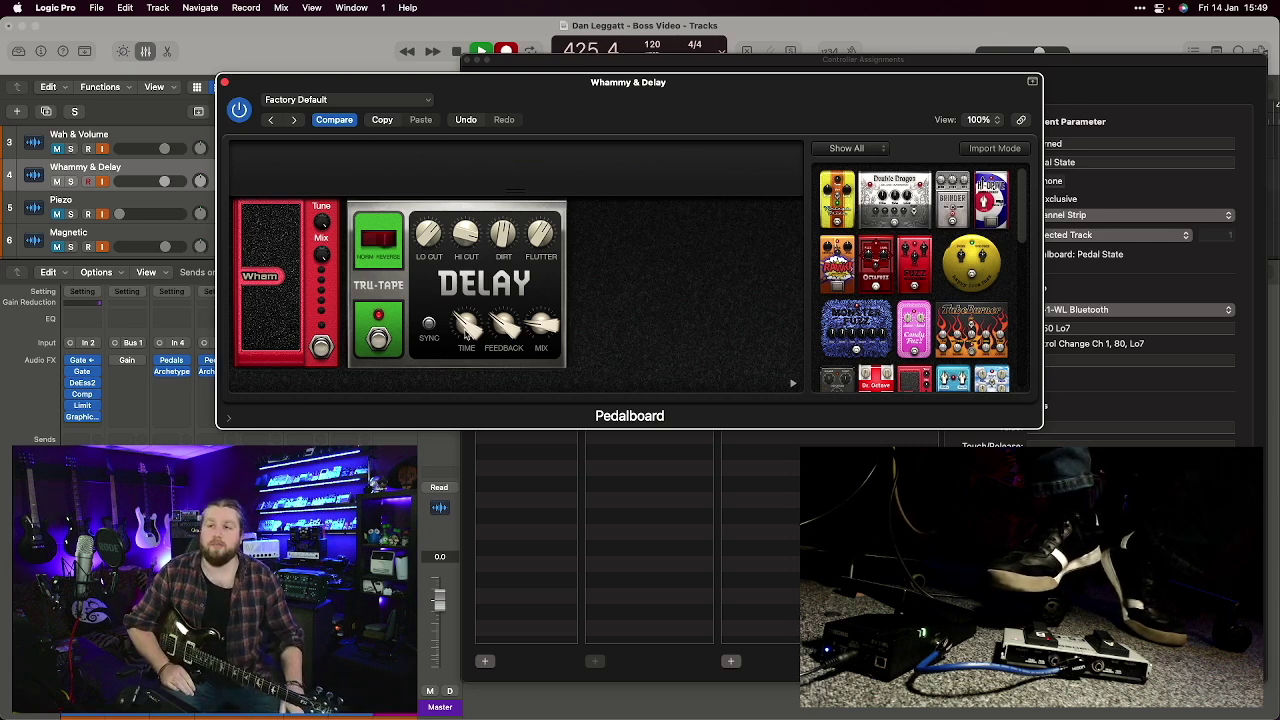
- Raise the Tru-Tape Delay's FEEDBACK knob
mouse_move(469, 330)
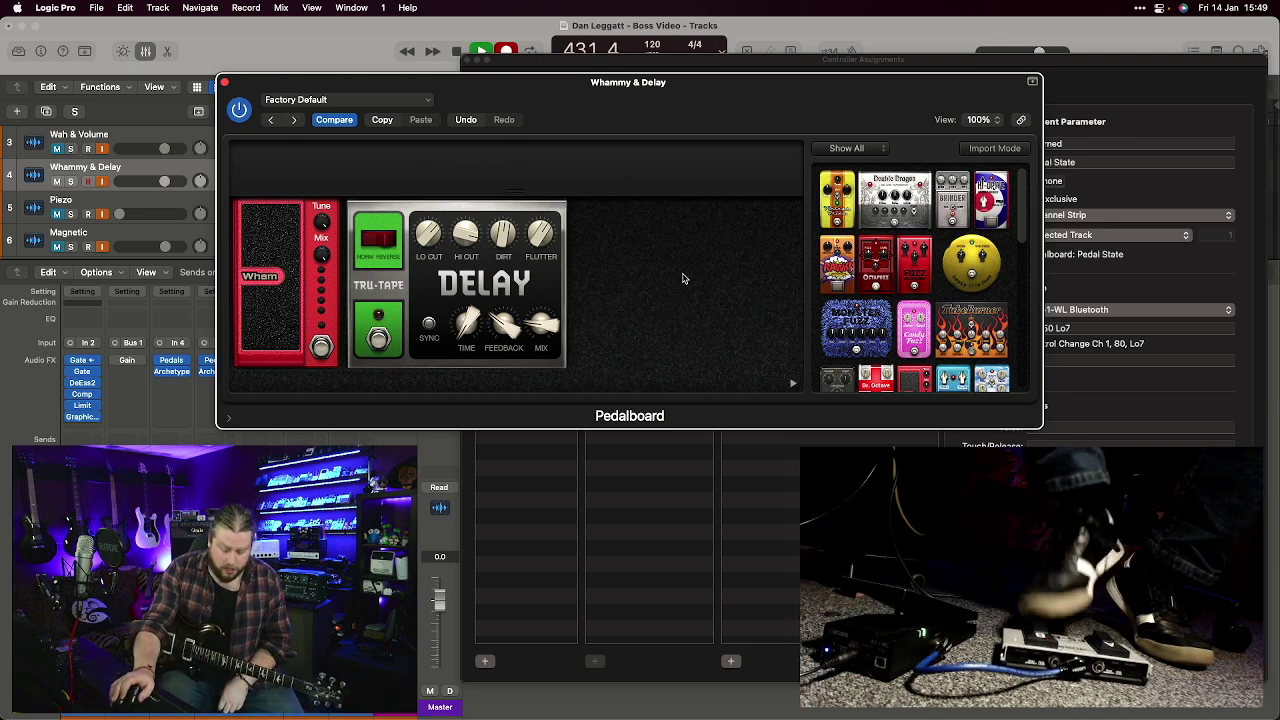
left_click_drag(500, 333, 525, 238)
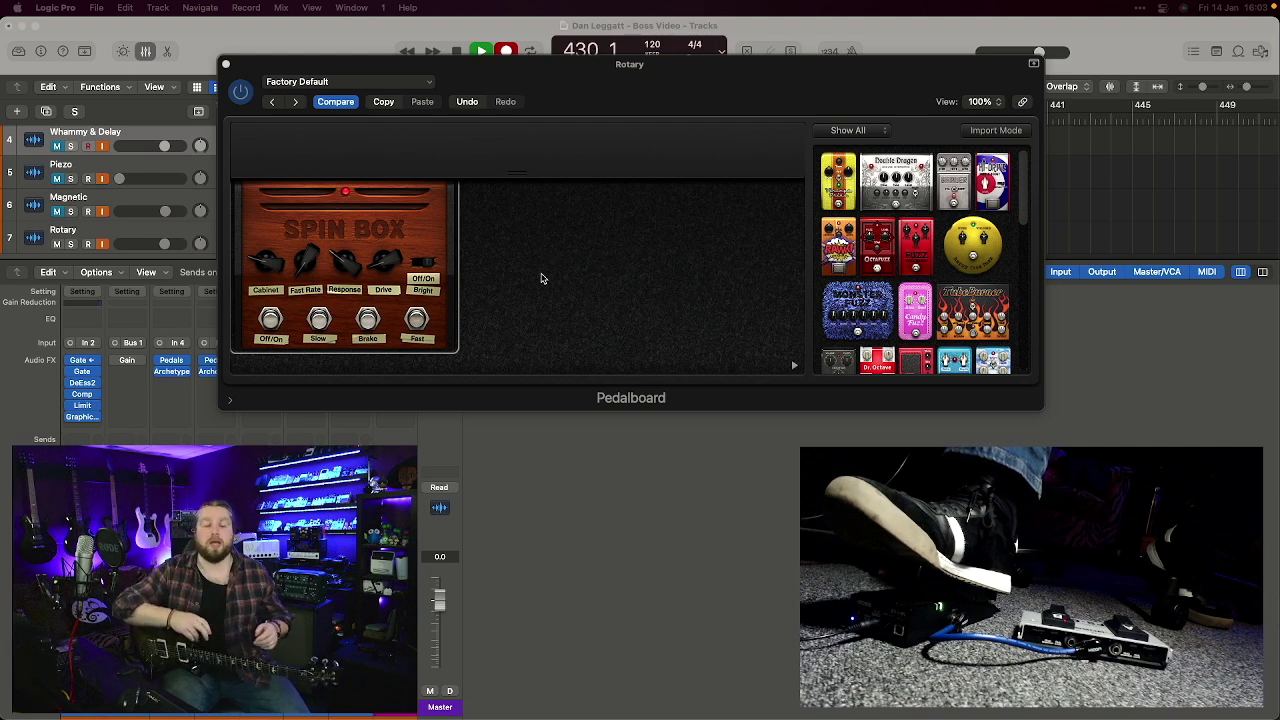
- Open Controller Assignments to map the Spin Box's Rotary Switch and Fast Rate to the pedal
key("super+l")
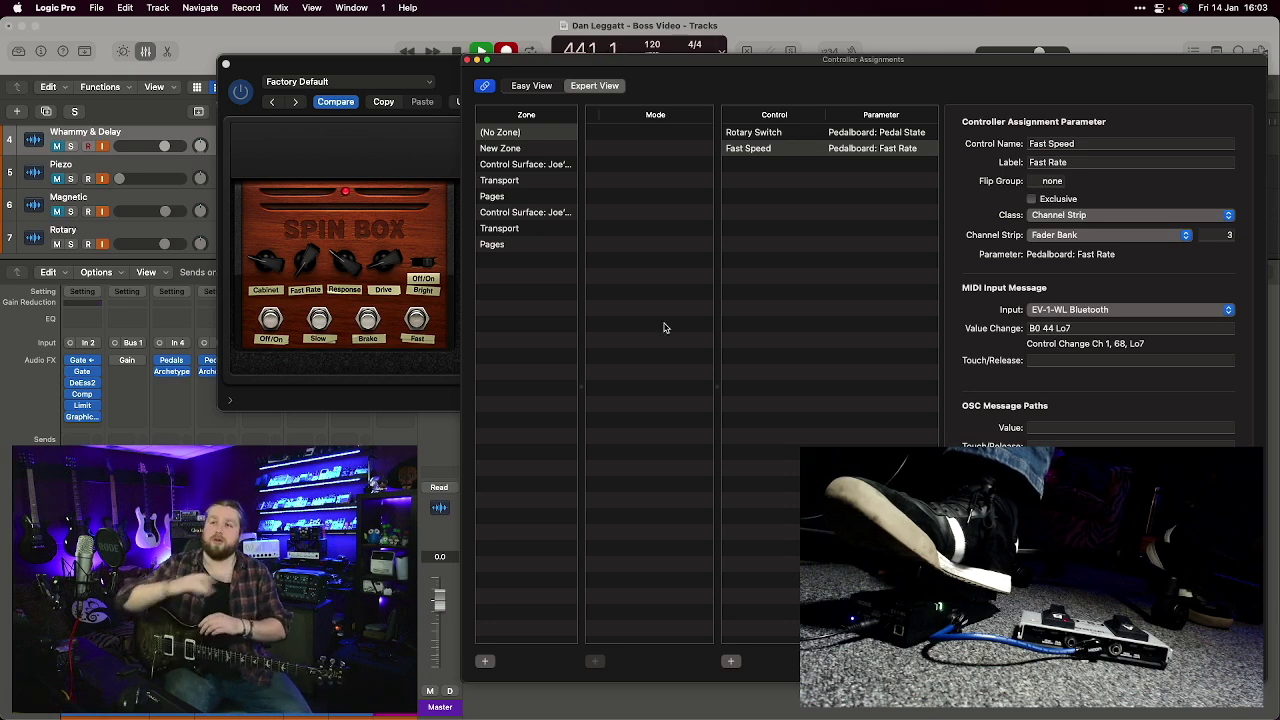
- Bring the Rotary Pedalboard window back in front of Controller Assignments
left_click(384, 380)
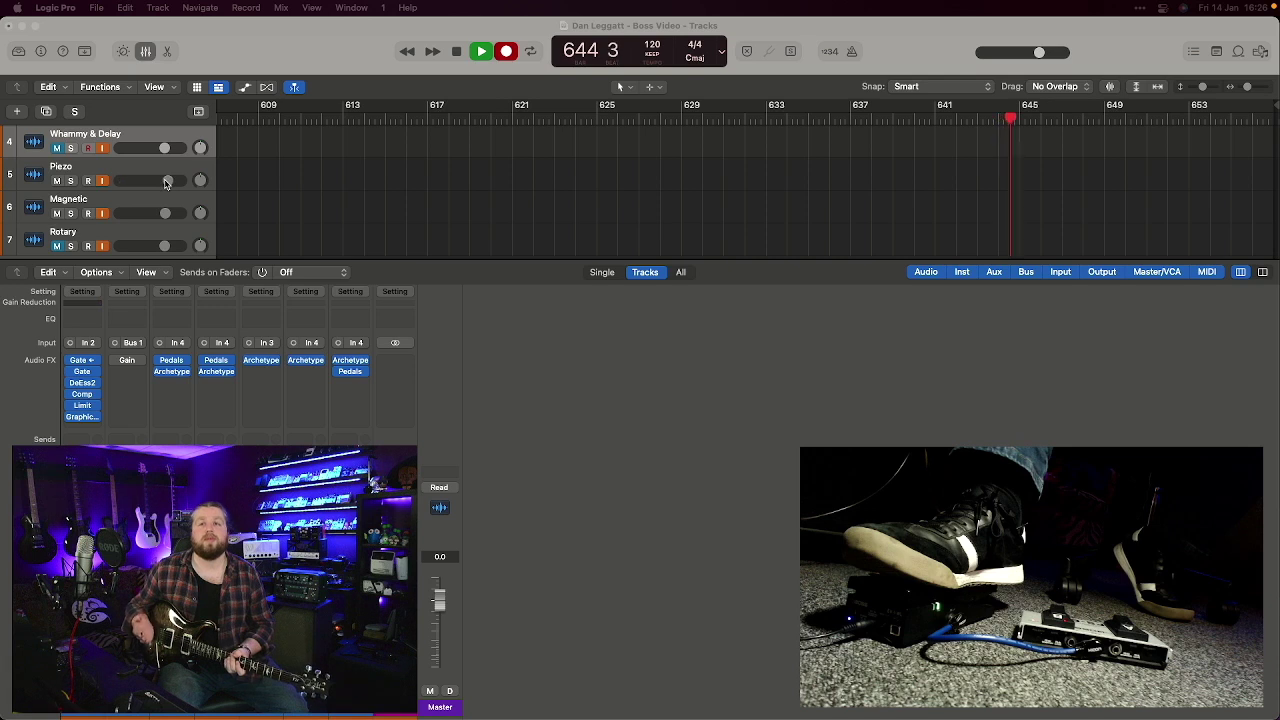
- Raise Piezo's volume fader to about +2 dB and start learning a pedal assignment for it
mouse_move(166, 182)
left_mouse_down()
mouse_move(143, 181)
mouse_move(175, 179)
left_mouse_up()
key("super+l")
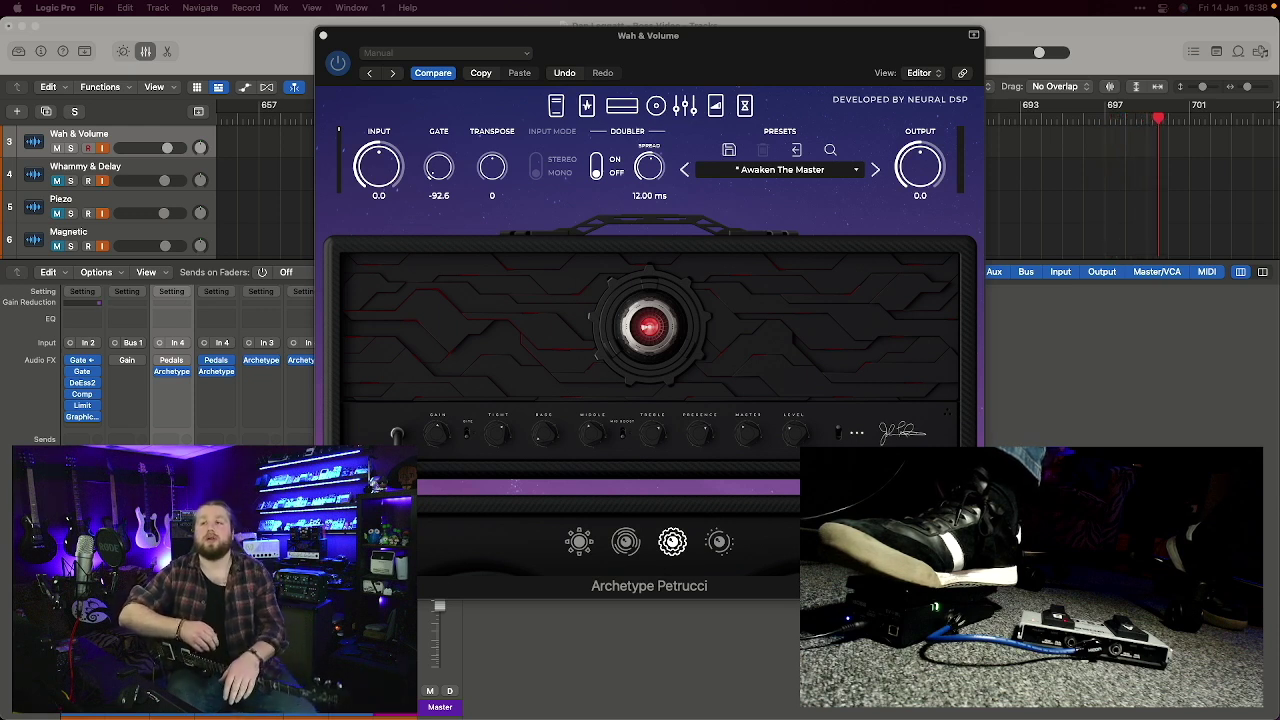
- Show Archetype Petrucci's pedal section, switch the wah on, and assign the EV-1-WL CC 82 to it
left_click(557, 106)
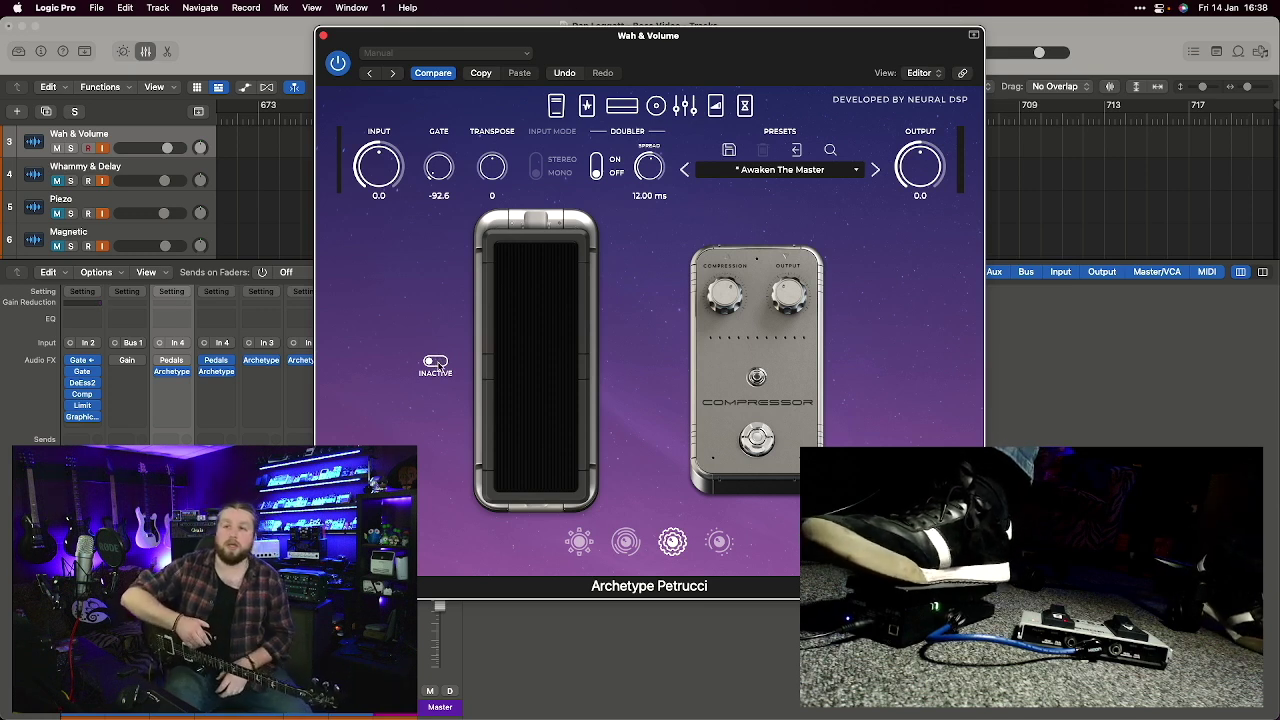
left_click(437, 363)
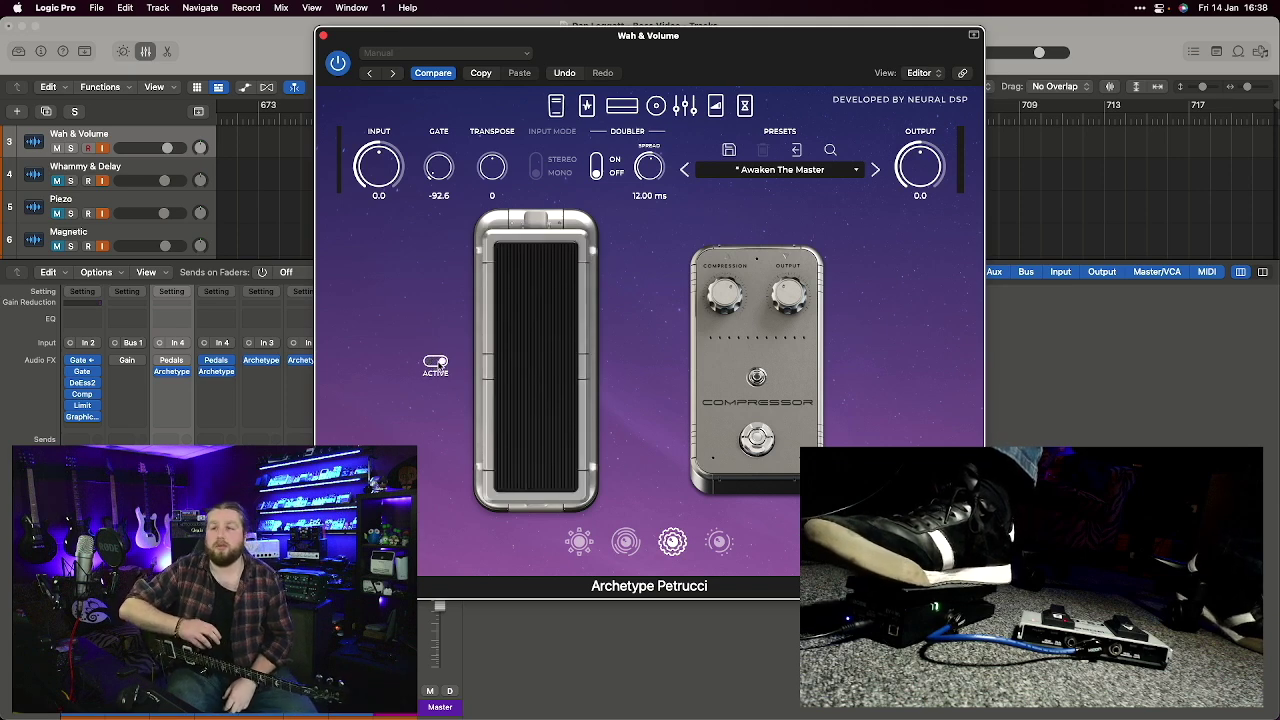
key("super+k")
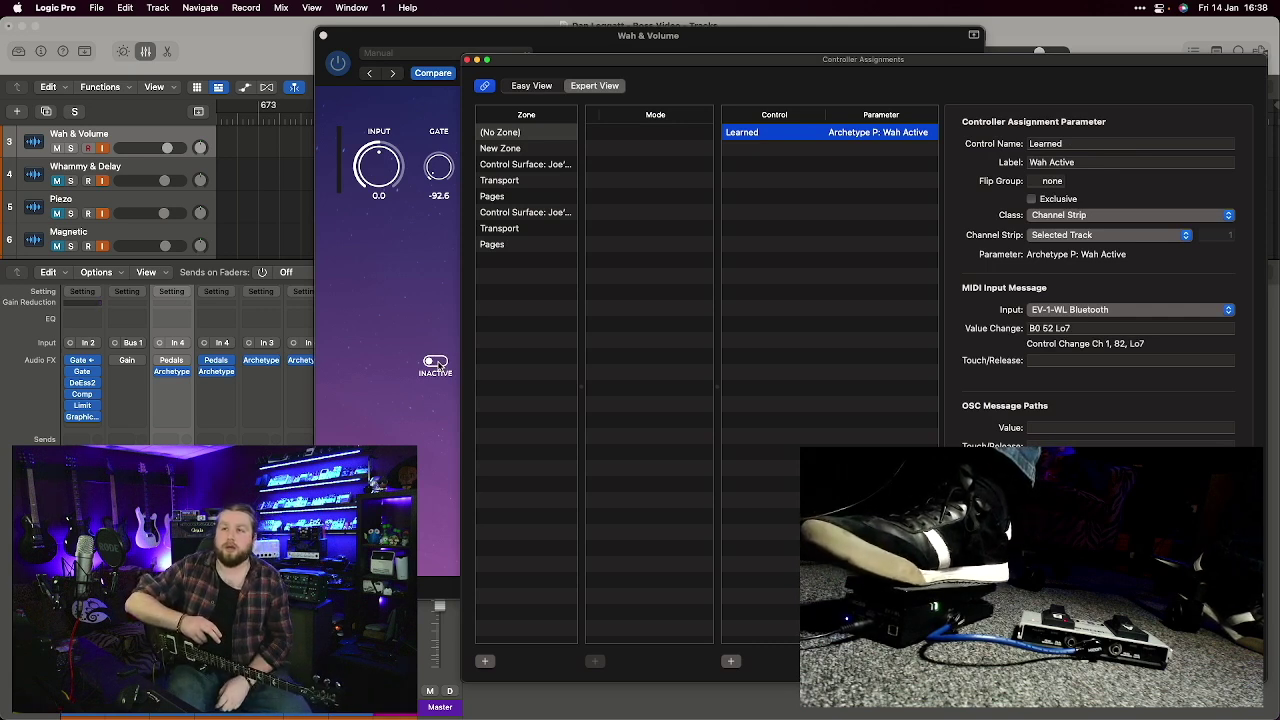
- Bring the Wah & Volume plugin window back in front of Controller Assignments
left_click(383, 337)
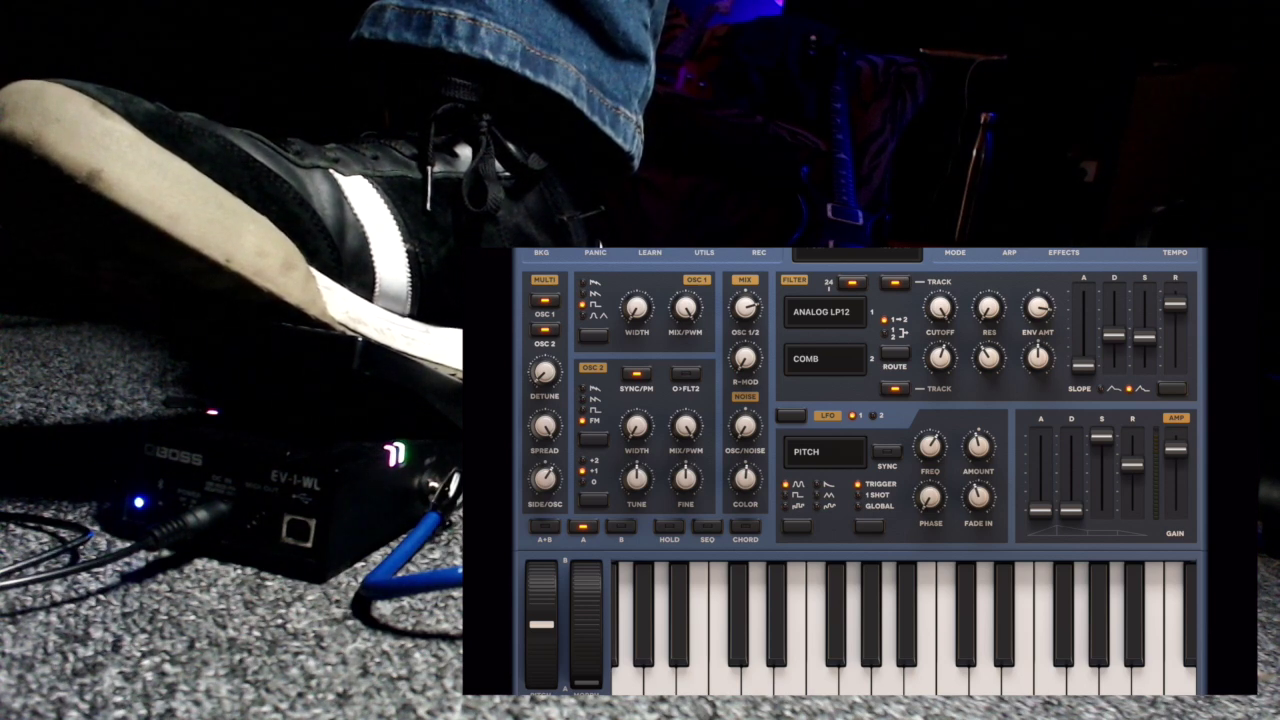
- Put Sunrizer into MIDI learn mode and pick the filter Cutoff as the learn target
left_click(650, 252)
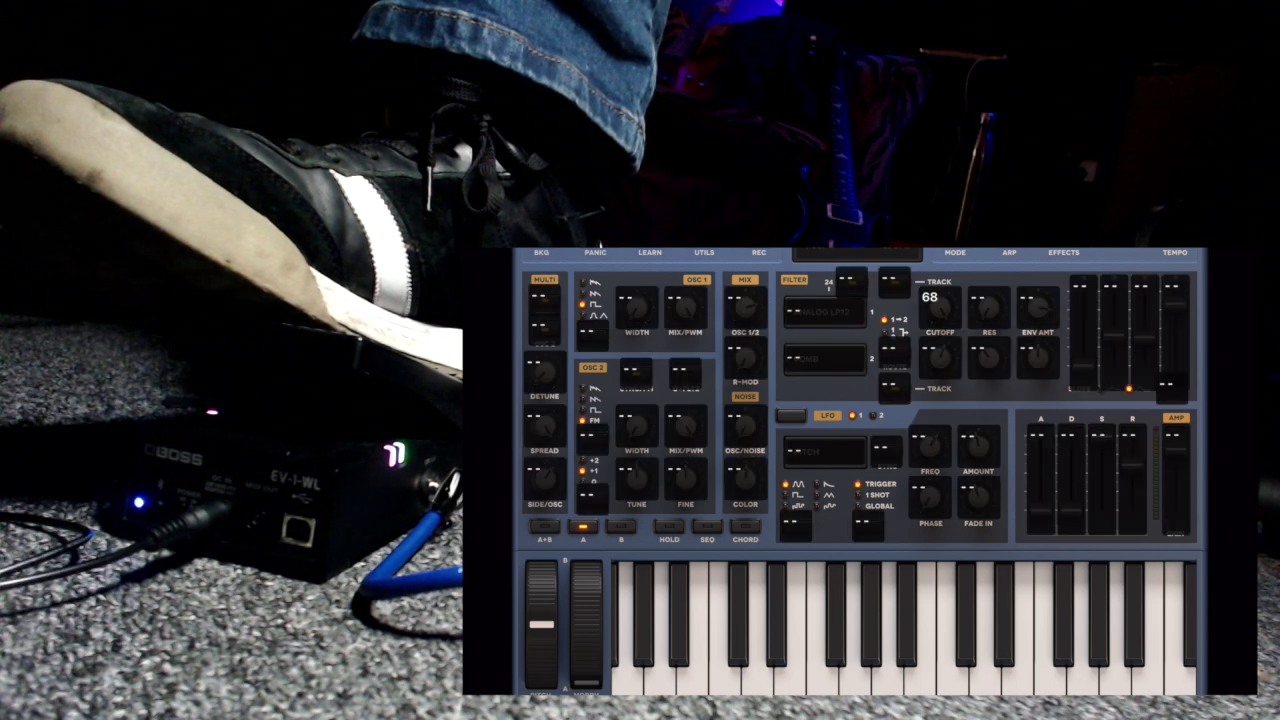
left_click(940, 308)
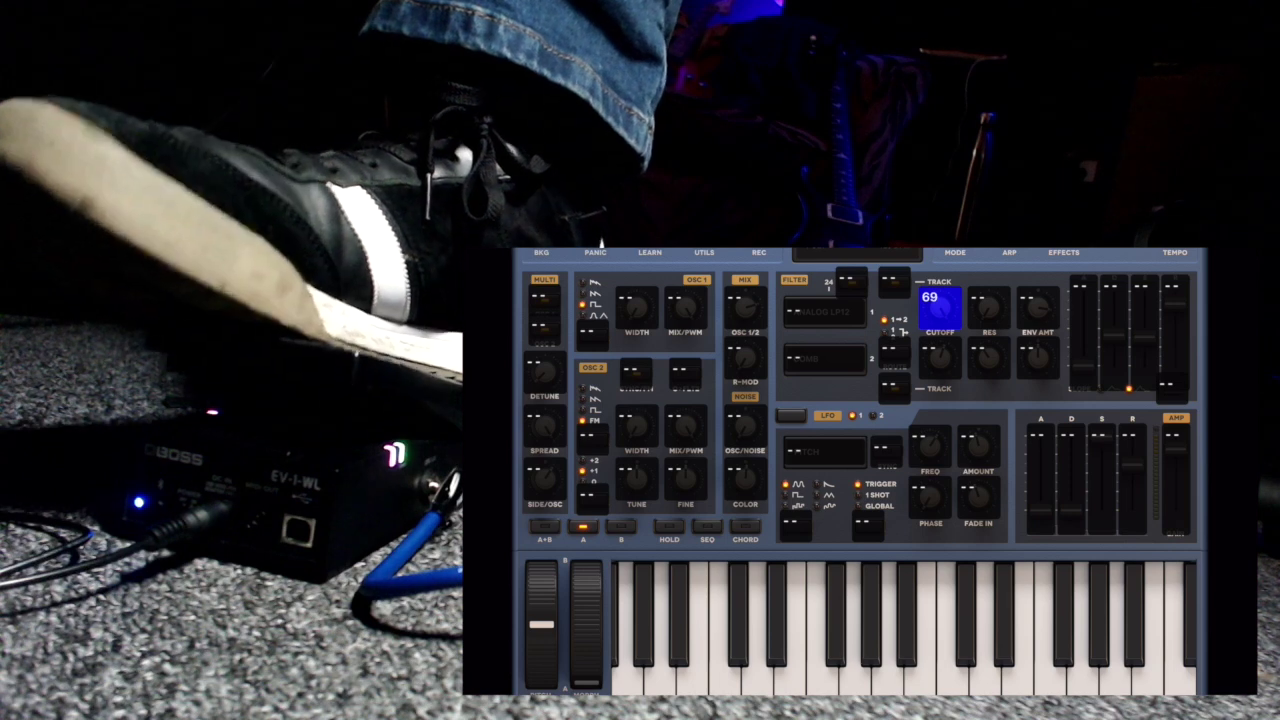